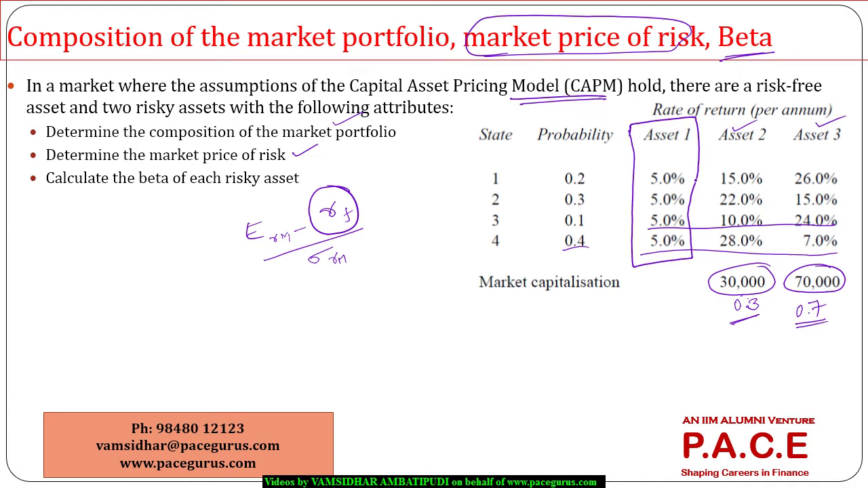
# Switch to the blank Excel workbook and enter the heading State in A1 with the numbers 1 to 4 in A2:A5
pyautogui.hotkey('alt', 'Tab')
pyautogui.hotkey('alt', 'Tab')
pyautogui.hotkey('alt', 'Tab')
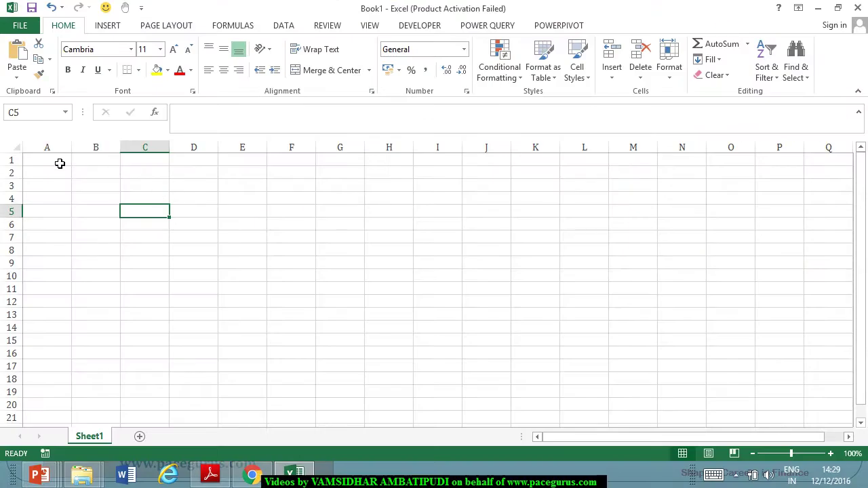
pyautogui.click(58, 163)
pyautogui.write('State')
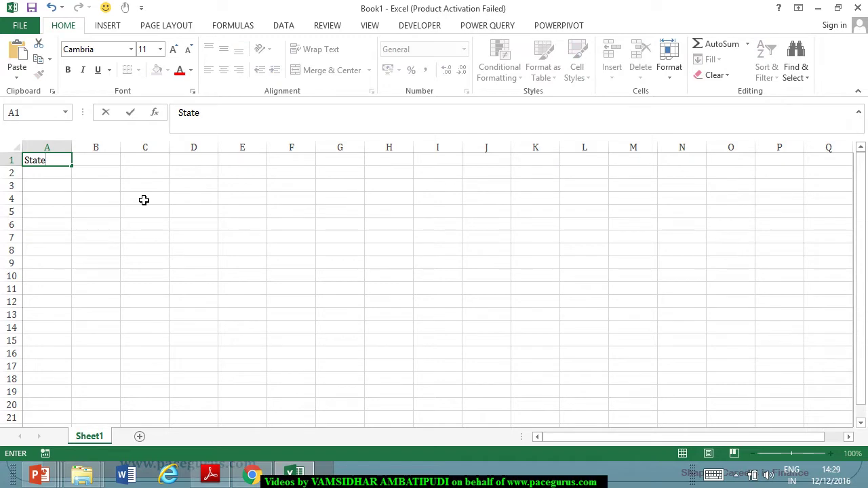
pyautogui.press('Return')
pyautogui.write('1')
pyautogui.press('Return')
pyautogui.write('2')
pyautogui.press('Return')
pyautogui.write('3')
pyautogui.press('Return')
pyautogui.write('4')
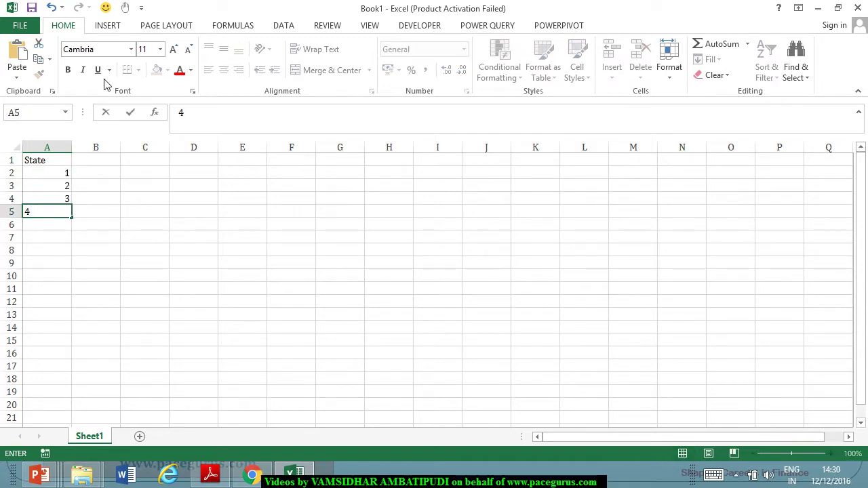
# Enter the heading Probability in B1 and the slide's probabilities 0.2, 0.3, 0.1 and 0.4 in B2:B5
pyautogui.click(101, 160)
pyautogui.hotkey('alt', 'Tab')
pyautogui.hotkey('alt', 'Tab')
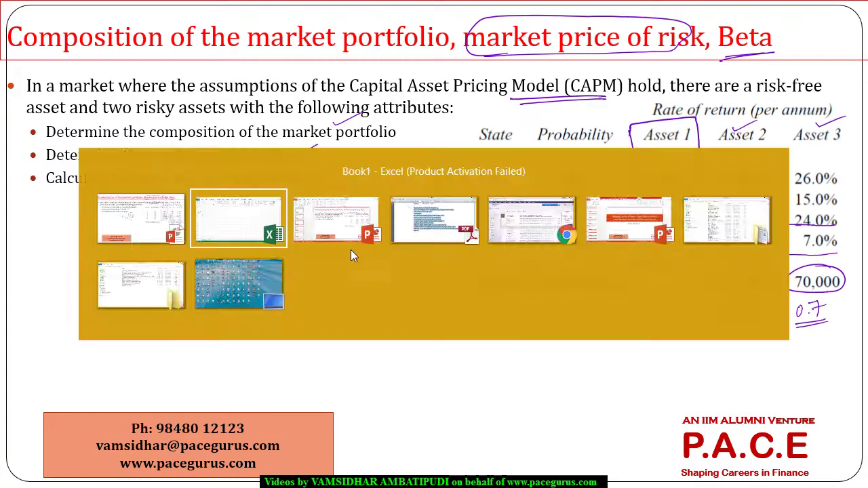
pyautogui.write('Probability')
pyautogui.press('Return')
pyautogui.hotkey('alt', 'Tab')
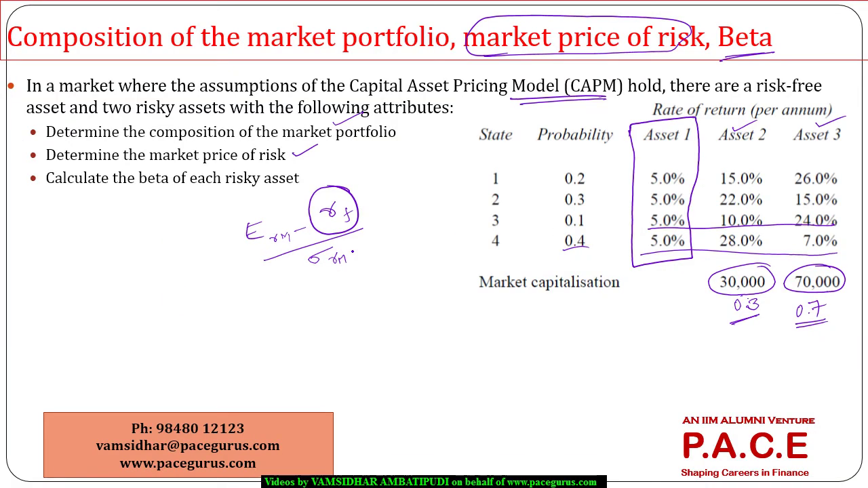
pyautogui.hotkey('alt', 'Tab')
pyautogui.write('0.2')
pyautogui.press('Return')
pyautogui.write('0.3')
pyautogui.press('Return')
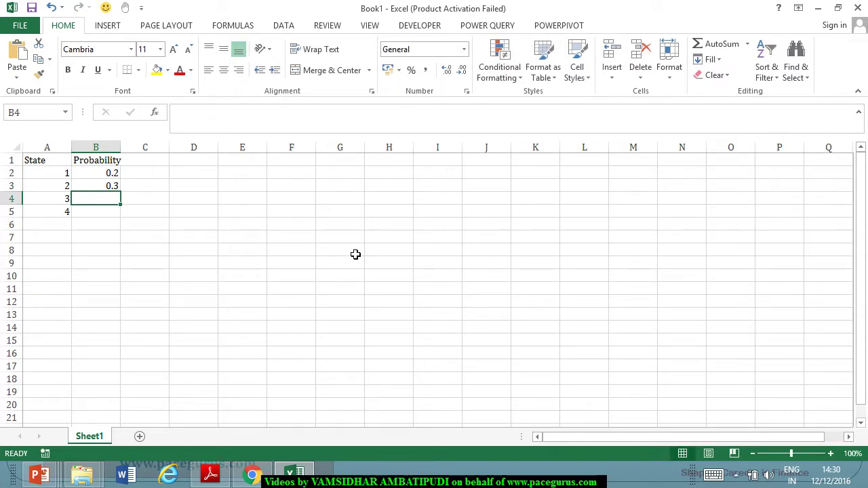
pyautogui.write('0.1')
pyautogui.press('Return')
pyautogui.write('0.4')
pyautogui.press('Return')
# Enter the heading Asset 1 in C1 and fill C2:C5 with a 5% return for every state
pyautogui.hotkey('alt', 'Tab')
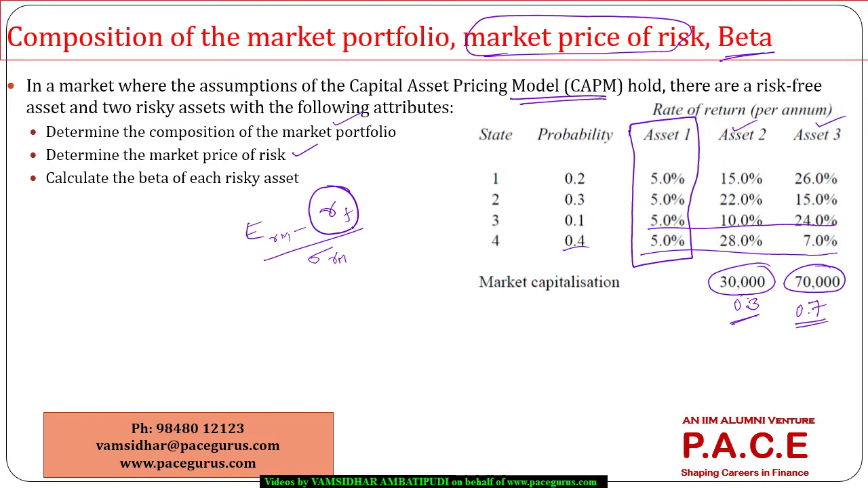
pyautogui.hotkey('alt', 'Tab')
pyautogui.click(166, 162)
pyautogui.write('Asset 1')
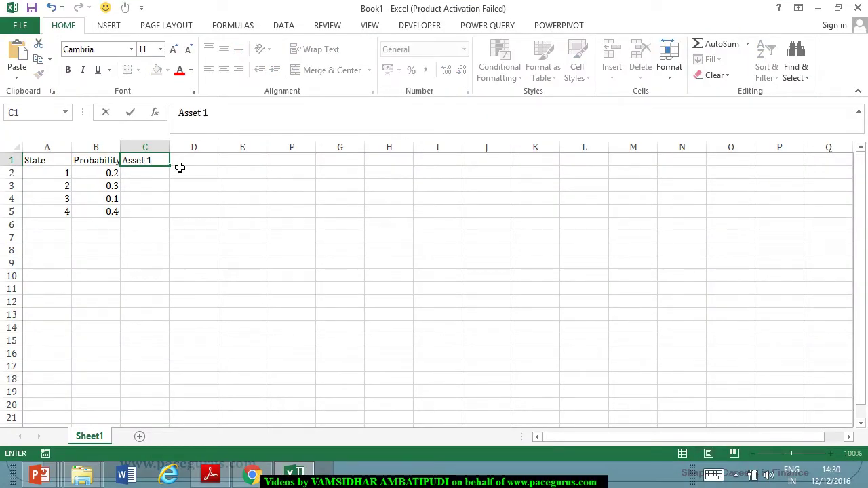
pyautogui.press('Return')
pyautogui.write('5%')
pyautogui.press('Return')
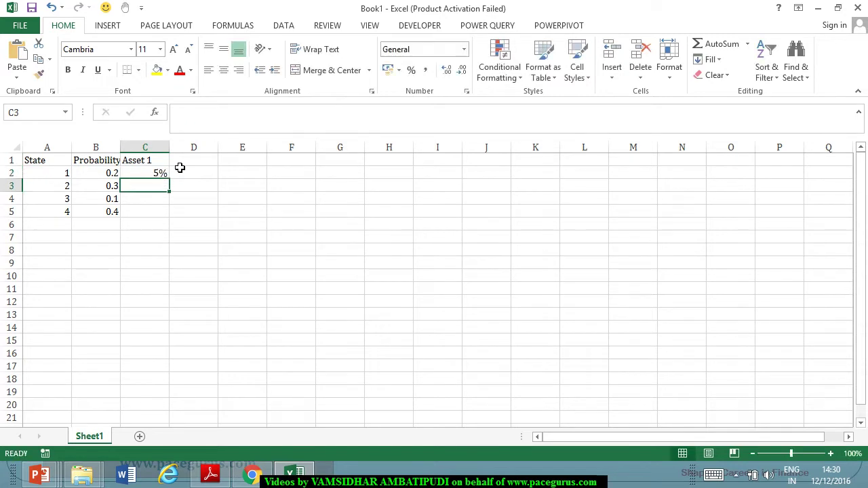
pyautogui.click(162, 176)
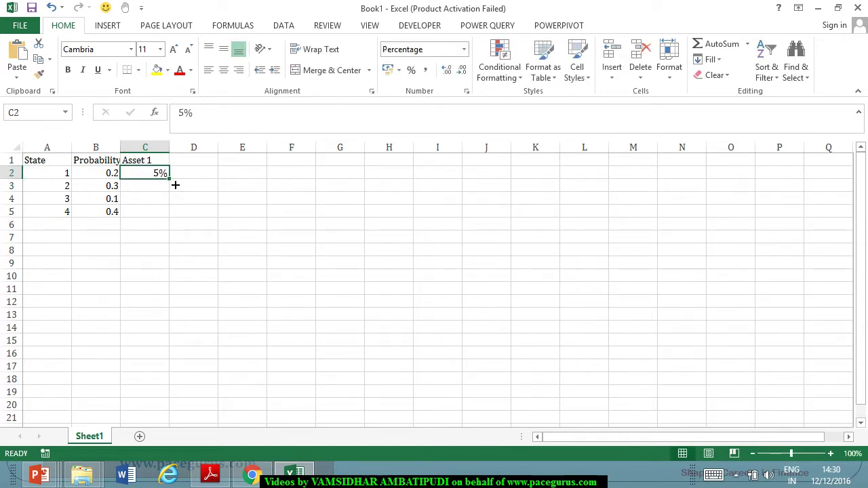
pyautogui.doubleClick(175, 184)
# Enter the heading Asset 2 in D1 and its returns 15%, 22%, 10% and 28% in D2:D5
pyautogui.click(193, 160)
pyautogui.write('Asse')
pyautogui.press('Return')
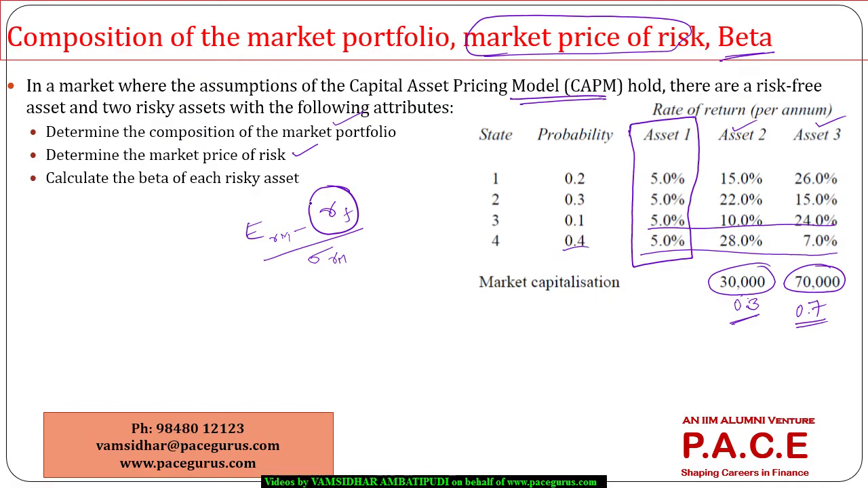
pyautogui.hotkey('alt', 'Tab')
pyautogui.write('15%')
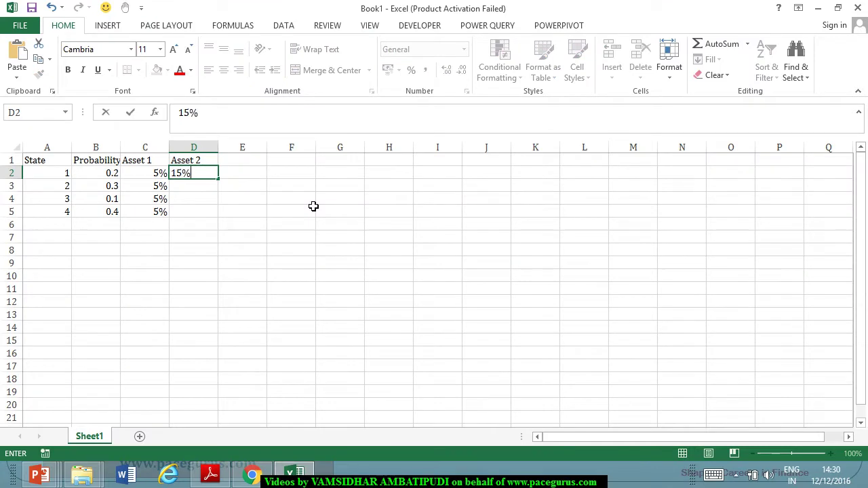
pyautogui.press('Return')
pyautogui.write('22%')
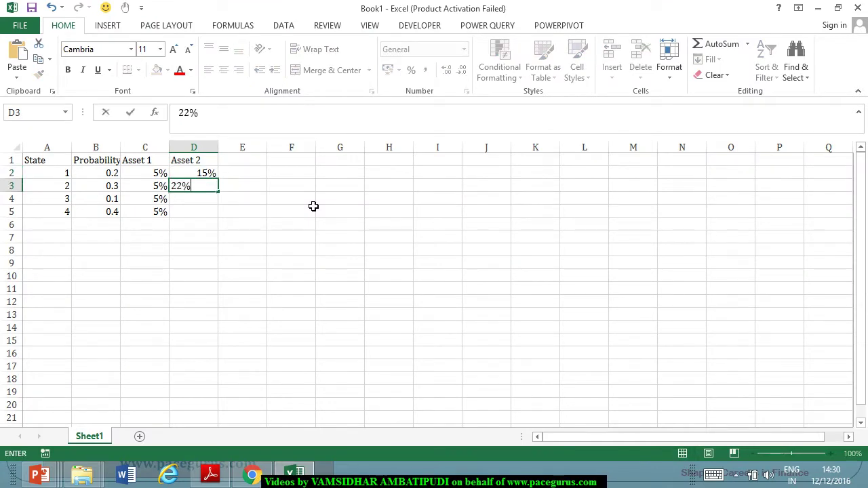
pyautogui.press('Return')
pyautogui.write('10%')
pyautogui.press('Return')
pyautogui.write('28')
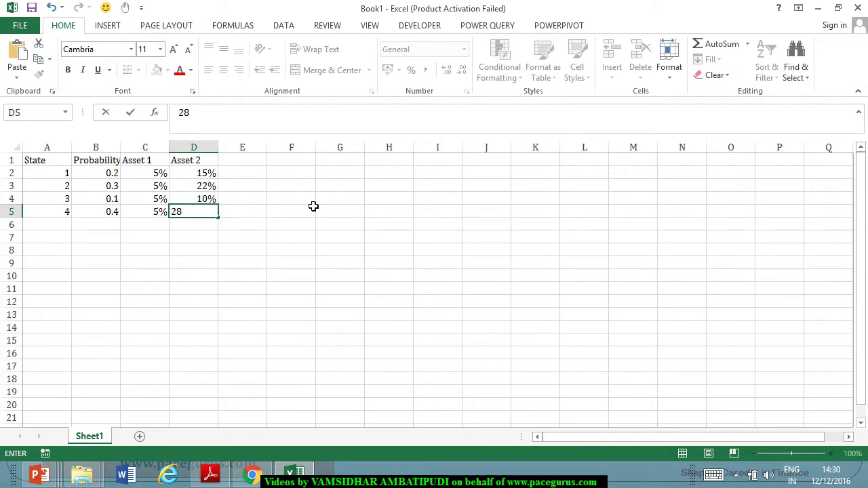
pyautogui.write('%')
pyautogui.press('Return')
# Enter the heading Asset 3 in E1 and its returns 26%, 15%, 24% and 7% in E2:E5
pyautogui.click(234, 164)
pyautogui.write('Asset 3')
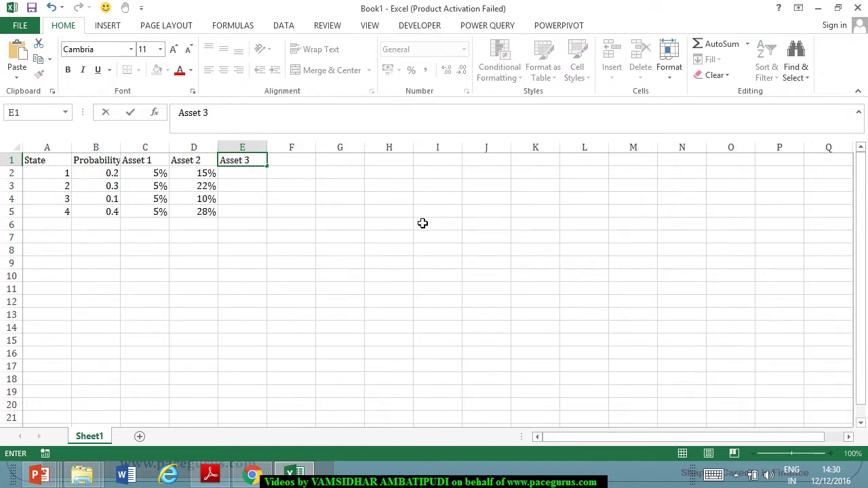
pyautogui.hotkey('alt', 'Tab')
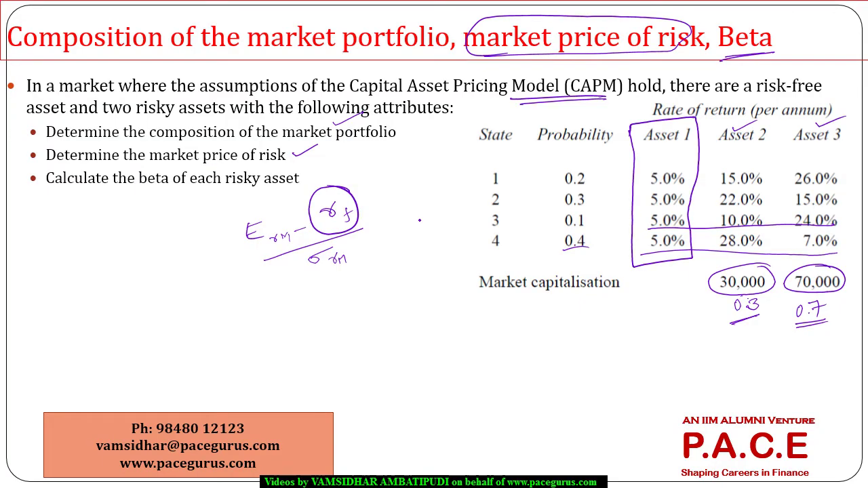
pyautogui.hotkey('alt', 'Tab')
pyautogui.press('Return')
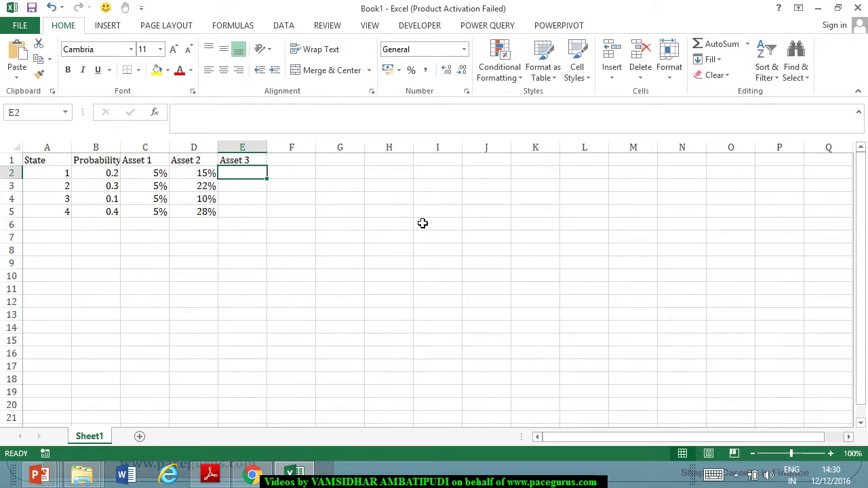
pyautogui.write('26%')
pyautogui.press('Return')
pyautogui.write('15%')
pyautogui.press('Return')
pyautogui.write('24%')
pyautogui.press('Return')
pyautogui.write('7%')
pyautogui.press('Return')
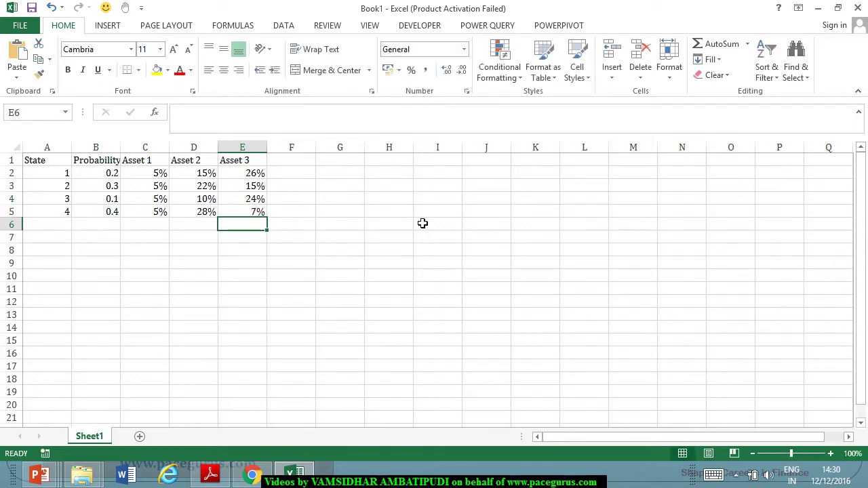
# Check the problem slide again and enter 5% in C7 as the expected return of Asset 1
pyautogui.hotkey('alt', 'Tab')
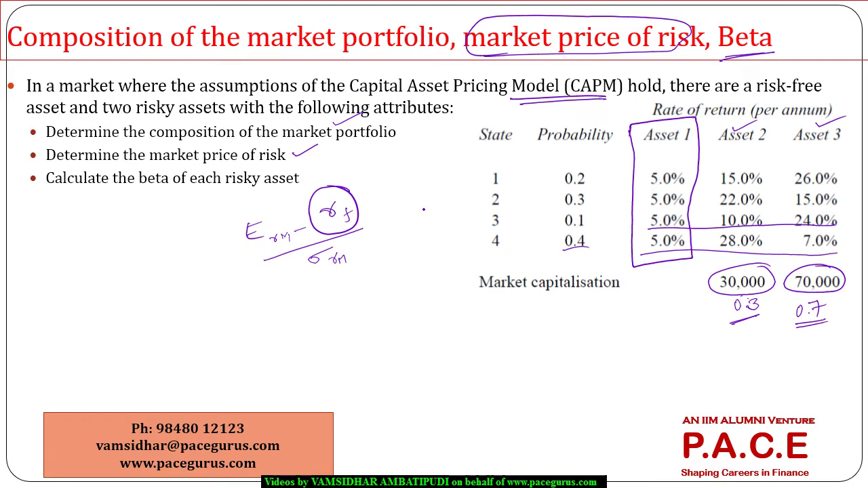
pyautogui.hotkey('alt', 'Tab')
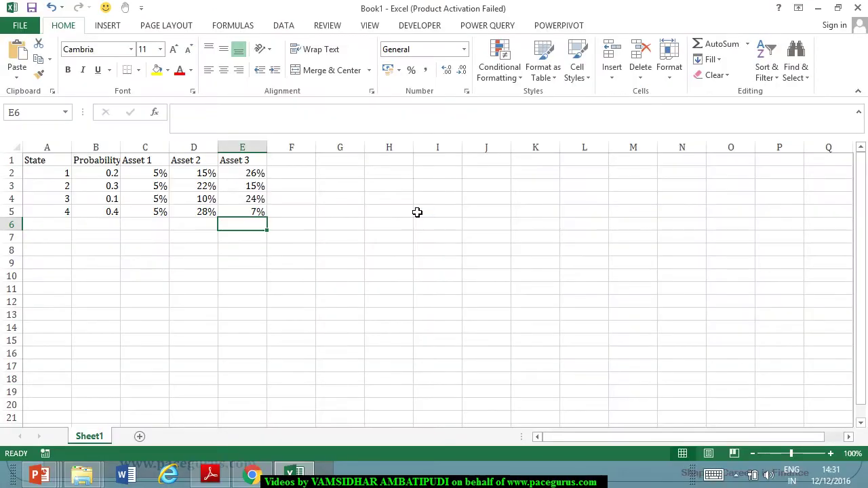
pyautogui.click(304, 163)
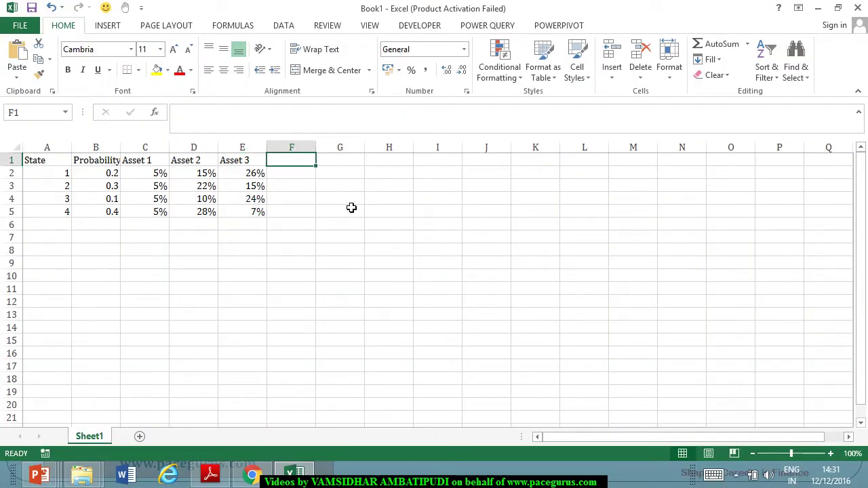
pyautogui.click(204, 239)
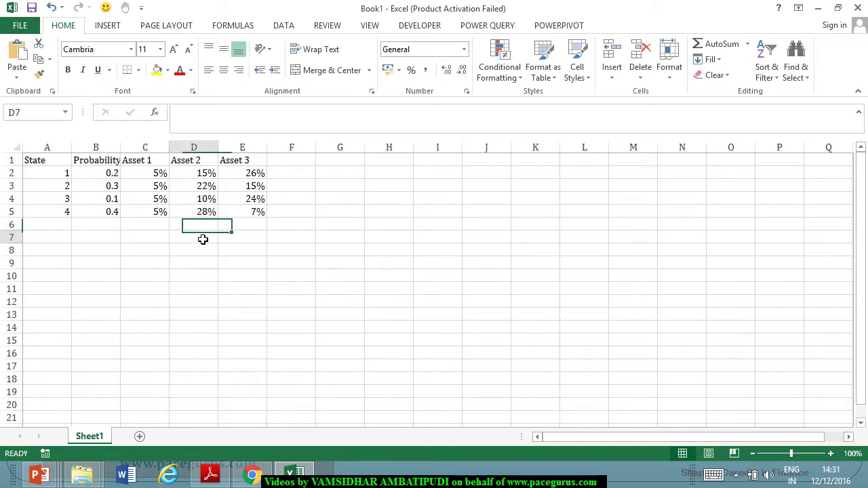
pyautogui.click(145, 240)
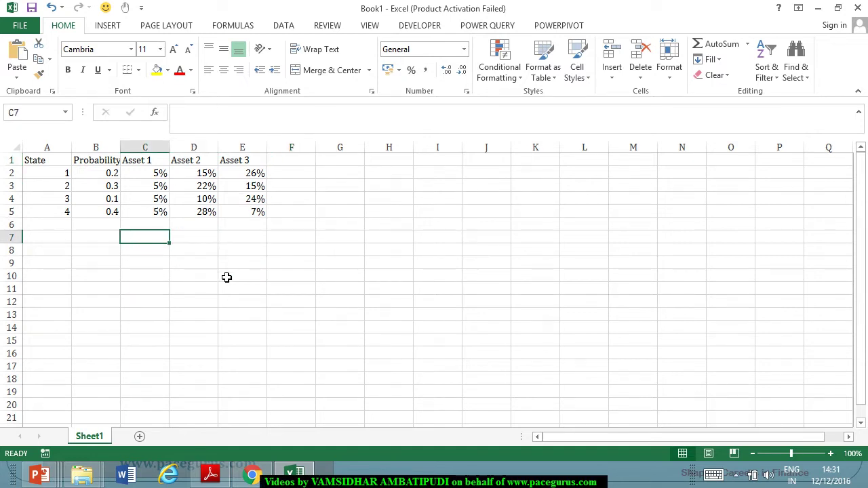
pyautogui.write('5%')
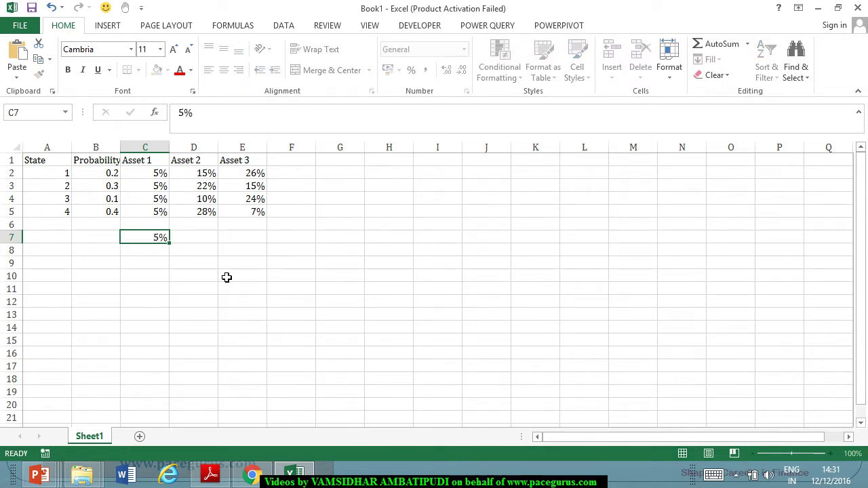
pyautogui.press('Tab')
# Calculate Asset 2's expected return in D7 with =SUMPRODUCT(B2:B5,D2:D5)
pyautogui.write('=')
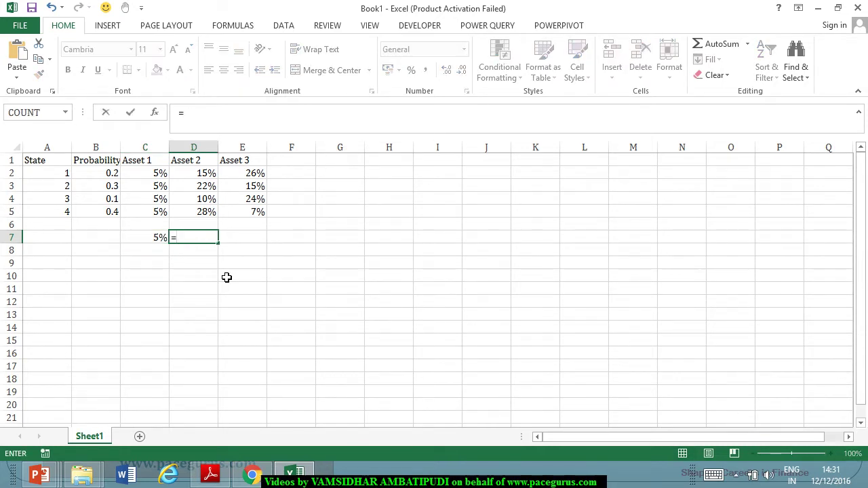
pyautogui.write('sumpr')
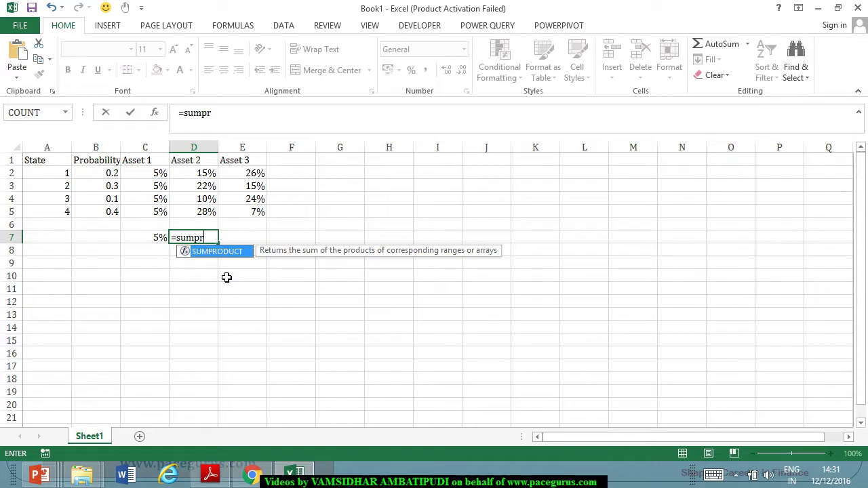
pyautogui.press('Tab')
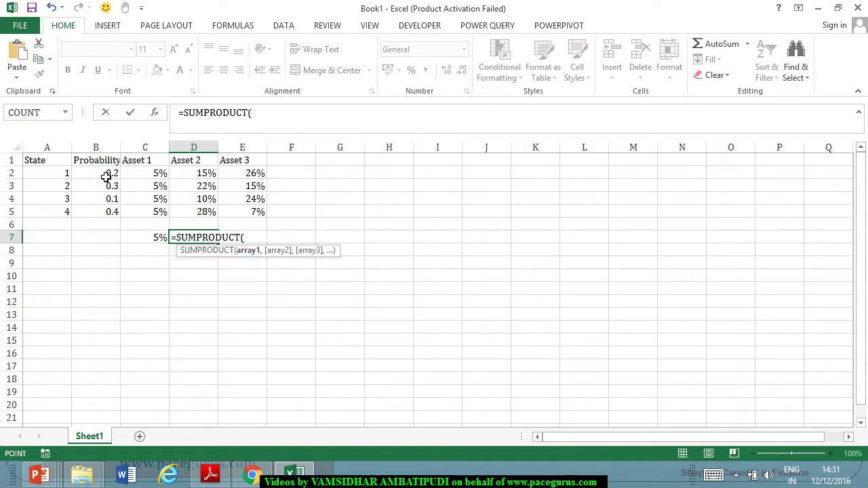
pyautogui.moveTo(107, 173); pyautogui.dragTo(109, 213)
pyautogui.write(',')
pyautogui.moveTo(201, 172); pyautogui.dragTo(201, 216)
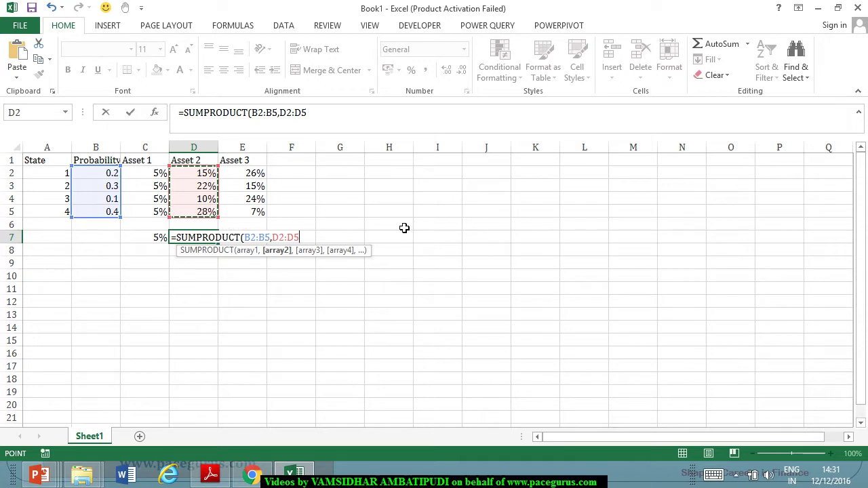
pyautogui.write(')')
pyautogui.press('Return')
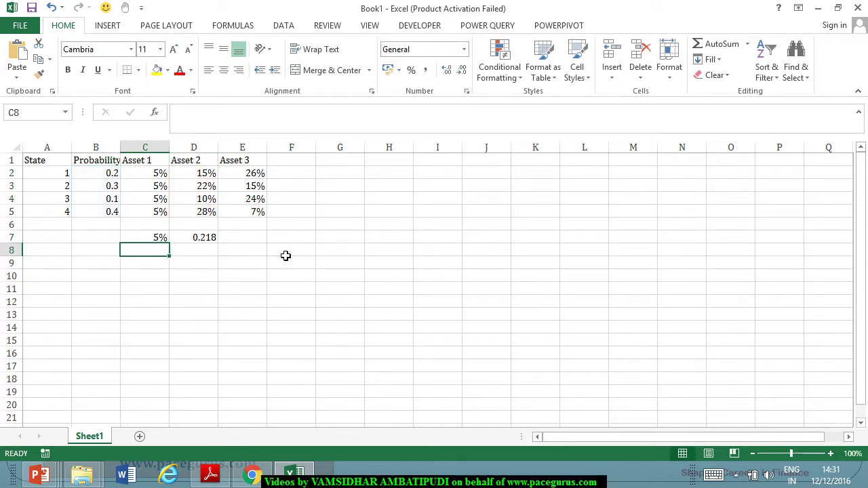
# Format Asset 2's expected return in D7 as a percentage with two decimal places
pyautogui.click(209, 240)
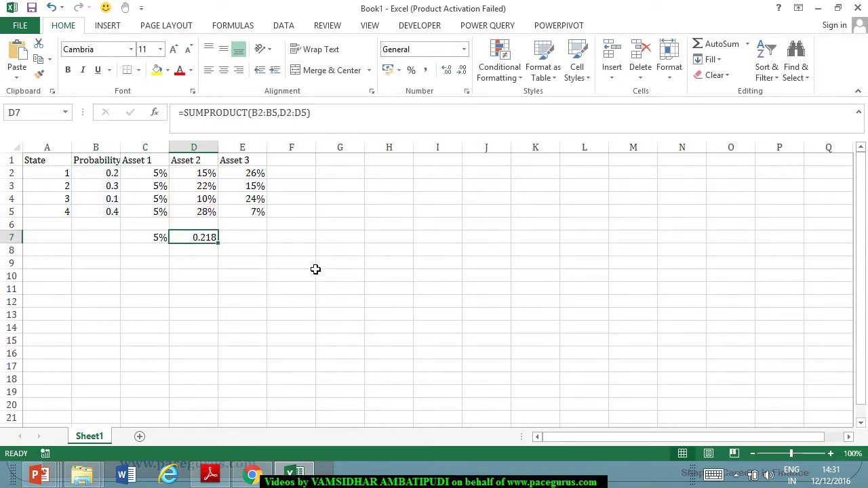
pyautogui.click(412, 71)
pyautogui.doubleClick(448, 70)
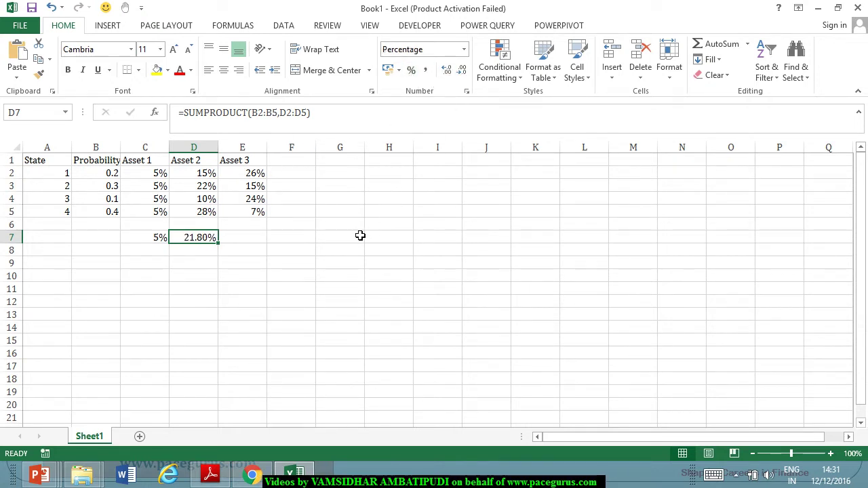
# Calculate Asset 3's expected return in E7 with SUMPRODUCT of the probabilities B2:B5 and the returns E2:E5
pyautogui.press('Right')
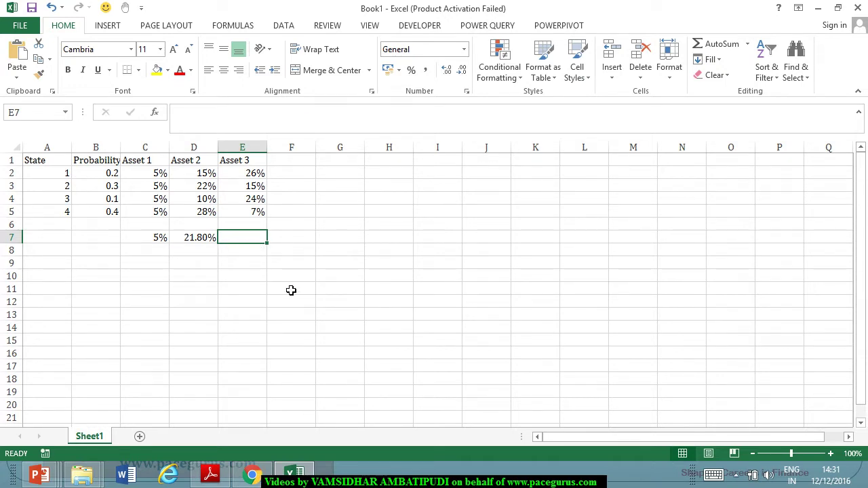
pyautogui.write('=')
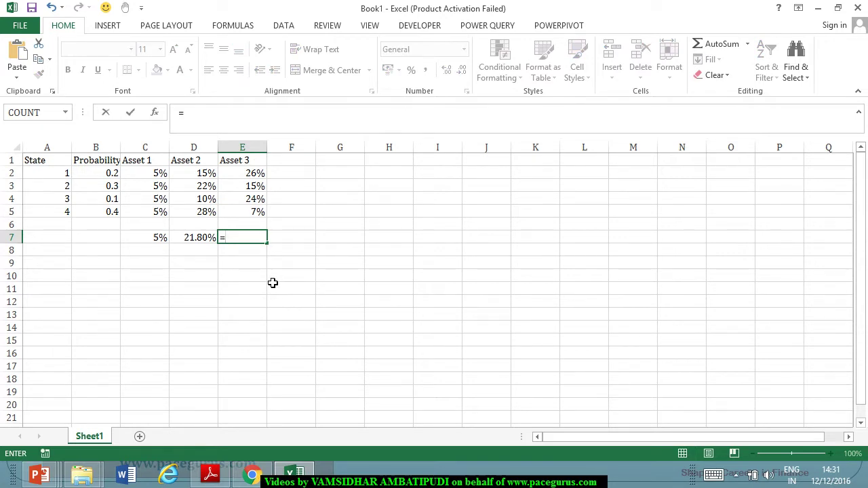
pyautogui.write('sumpr')
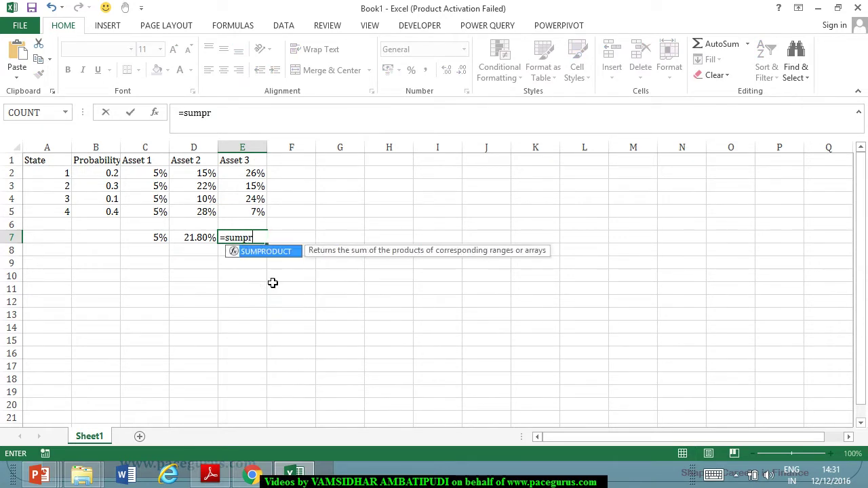
pyautogui.press('Tab')
pyautogui.moveTo(113, 174); pyautogui.dragTo(116, 211)
pyautogui.write(',')
pyautogui.moveTo(259, 173); pyautogui.dragTo(258, 221)
pyautogui.write(')')
pyautogui.press('Return')
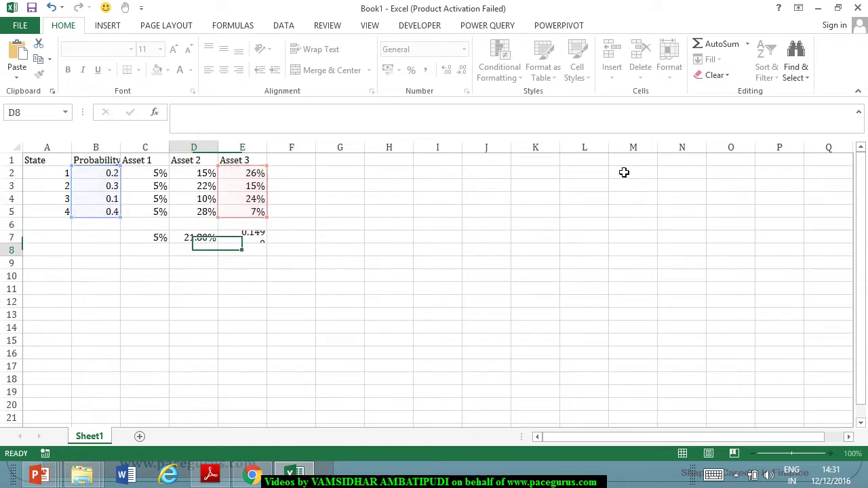
# Format Asset 3's expected return in E7 as a percentage with two decimal places
pyautogui.click(241, 237)
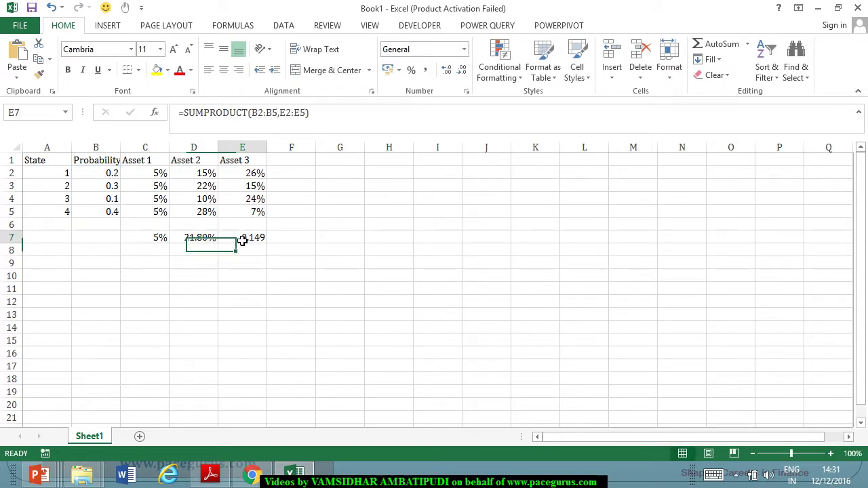
pyautogui.click(411, 69)
pyautogui.click(446, 70)
pyautogui.click(447, 70)
pyautogui.click(354, 267)
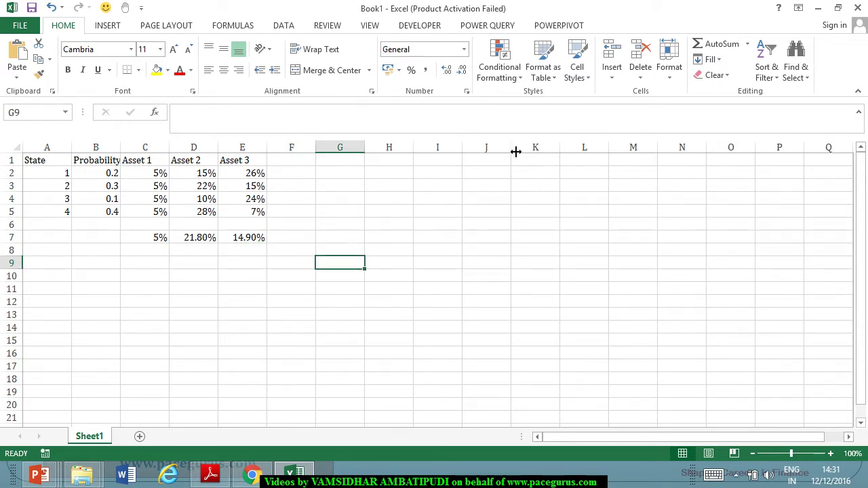
# Check the market capitalisation weights on the problem slide and label A8 as Weights
pyautogui.click(202, 239)
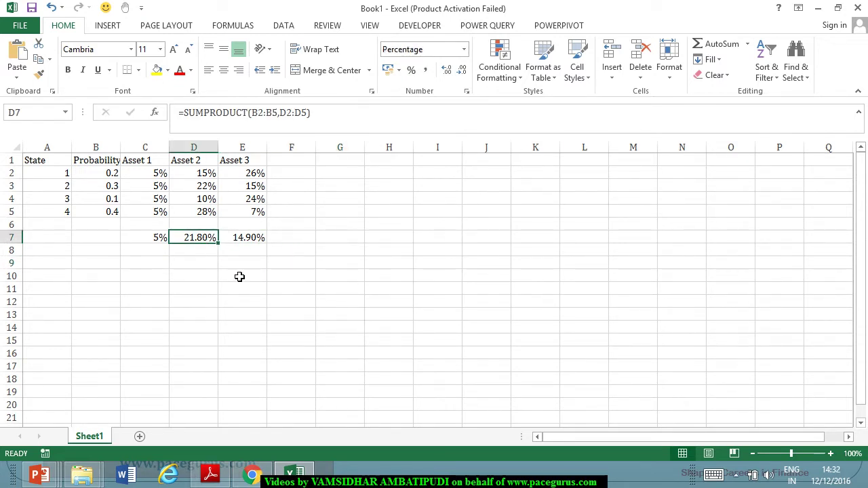
pyautogui.hotkey('alt', 'Tab')
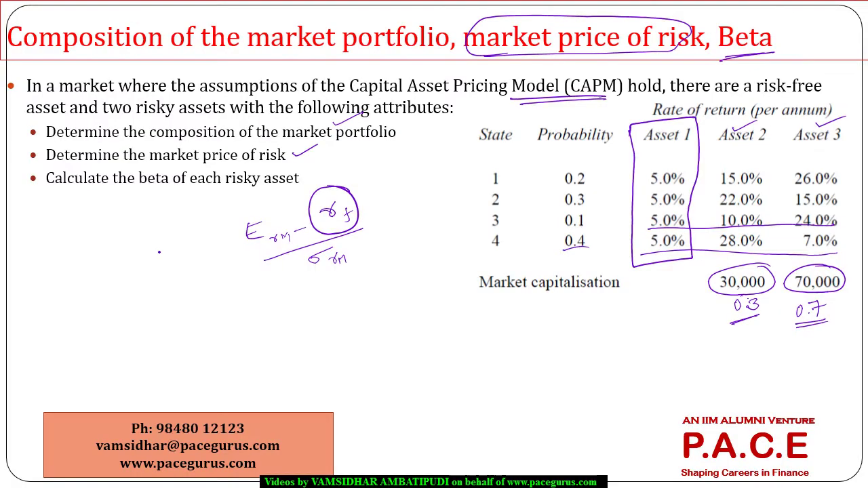
pyautogui.hotkey('alt', 'Tab')
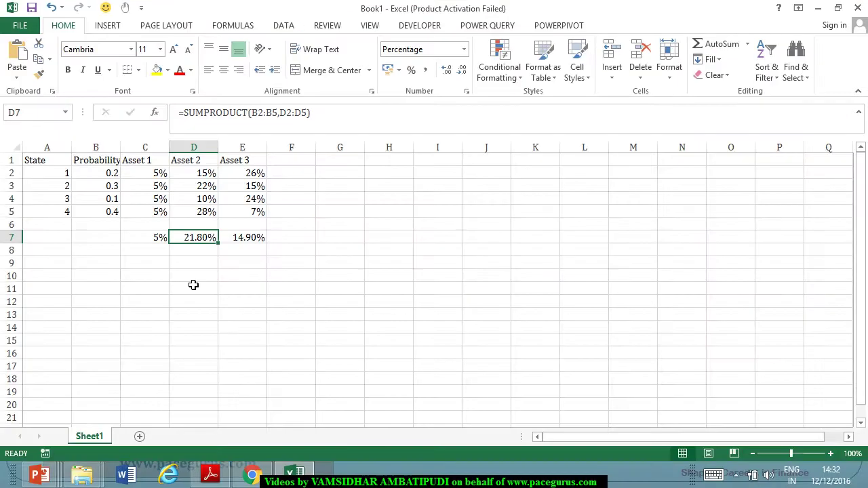
pyautogui.click(61, 253)
pyautogui.write('Weight')
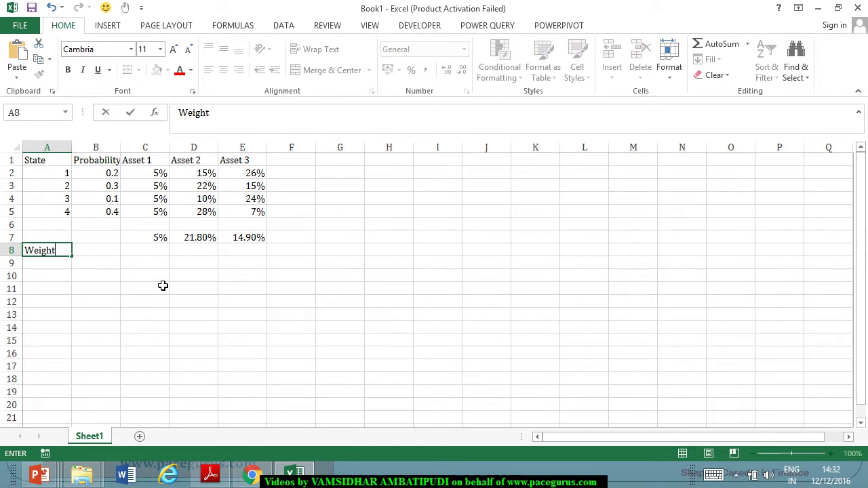
pyautogui.press('Tab')
pyautogui.press('Tab')
pyautogui.press('Tab')
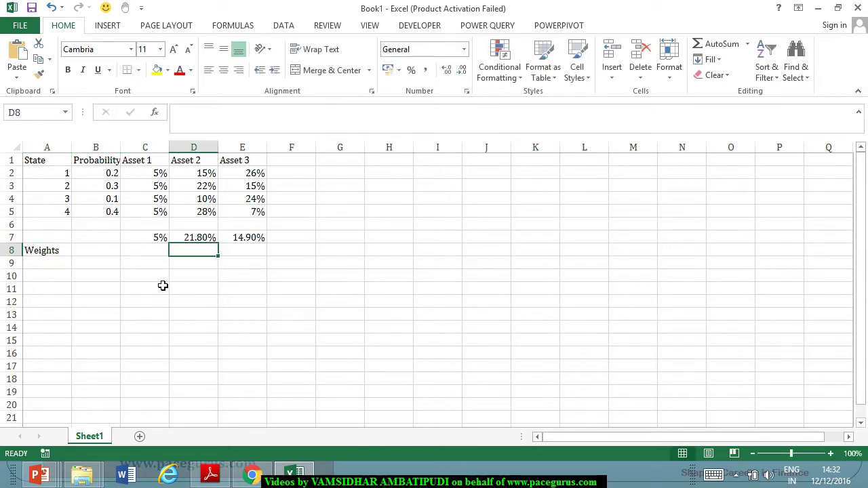
# Enter the market portfolio weights: 30% for Asset 2 in D8 and 70% for Asset 3 in E8
pyautogui.write('0')
pyautogui.press('Tab')
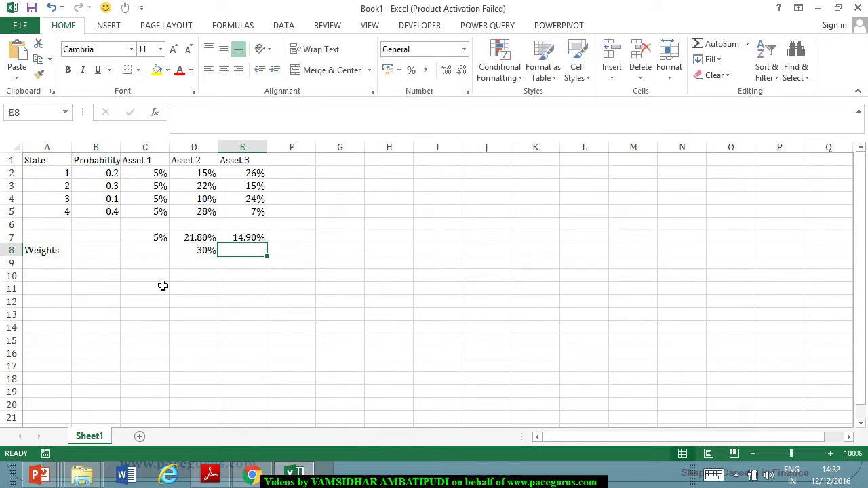
pyautogui.write('0.')
pyautogui.write('7')
pyautogui.press('Return')
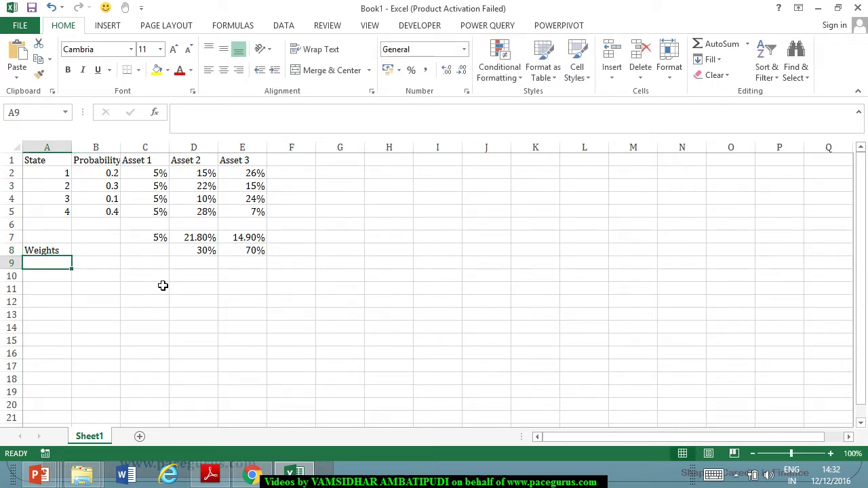
# Label A10 as Exp Ret for the market portfolio's expected return, leaving row 9 blank
pyautogui.press('Down')
pyautogui.write('Ex')
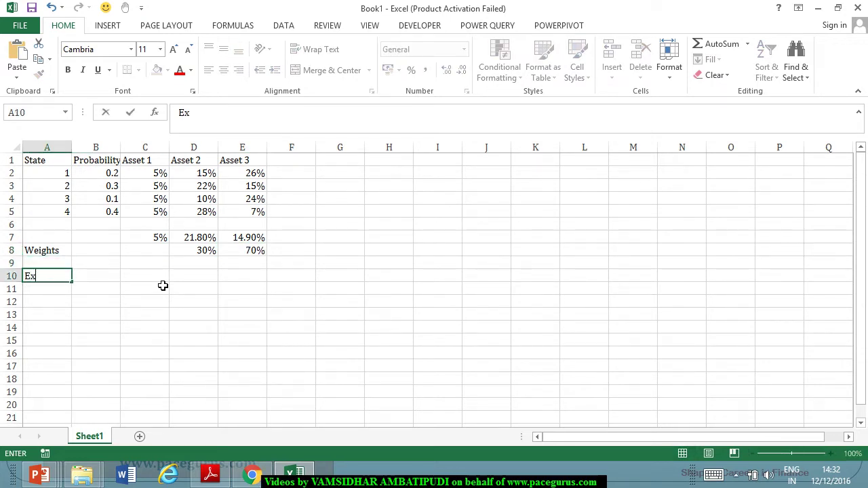
pyautogui.write('p Re')
pyautogui.press('Right')
pyautogui.press('Right')
pyautogui.press('Right')
# Calculate the market portfolio's expected return in D10 with =D8*D7+E8*E7
pyautogui.write('=')
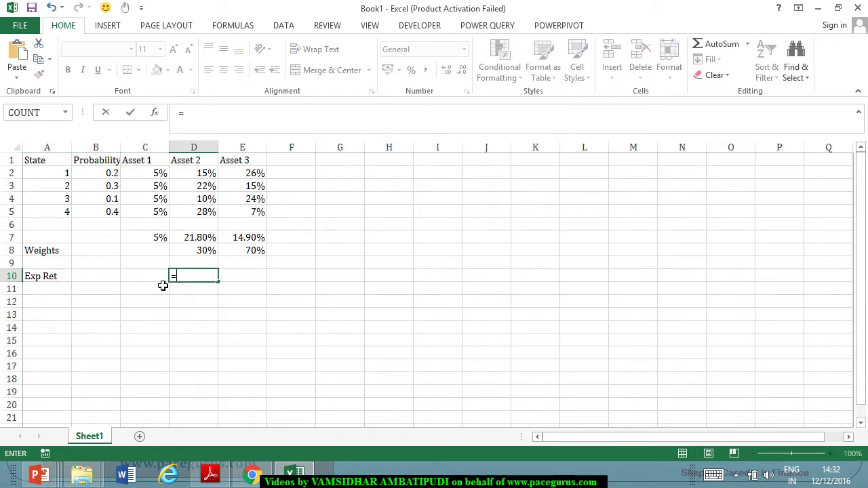
pyautogui.click(188, 253)
pyautogui.write('*')
pyautogui.click(204, 237)
pyautogui.write('+')
pyautogui.click(249, 253)
pyautogui.write('*')
pyautogui.click(236, 242)
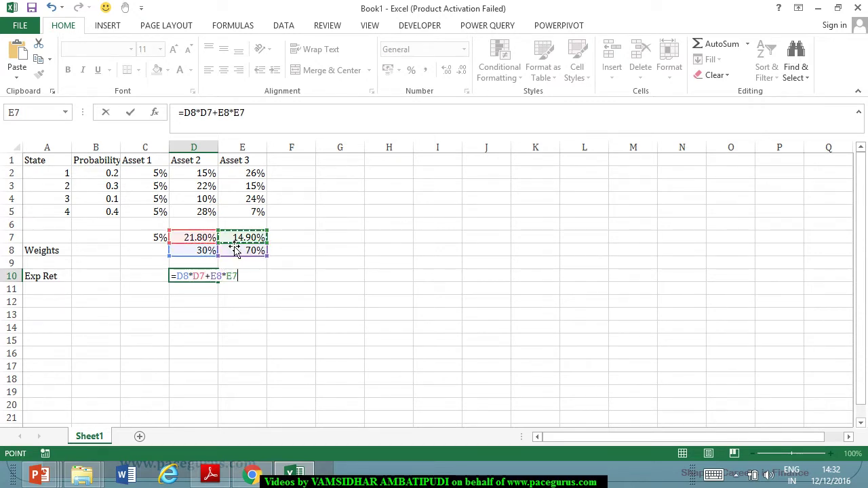
pyautogui.press('Return')
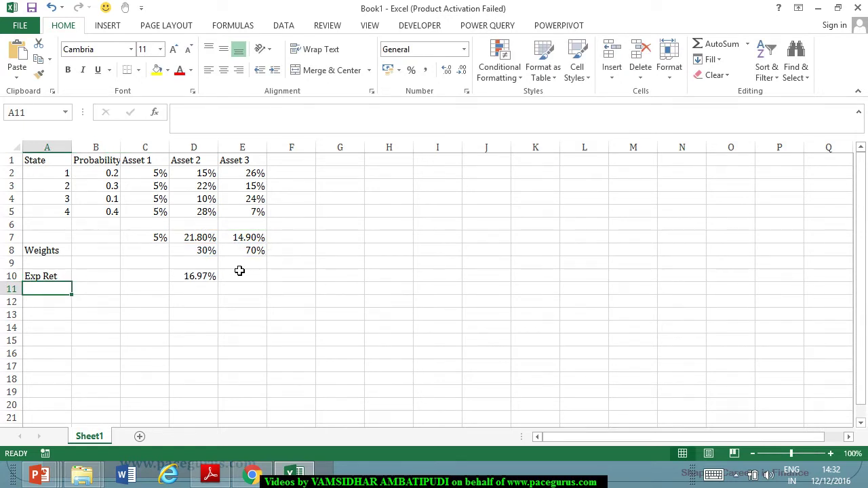
pyautogui.click(211, 280)
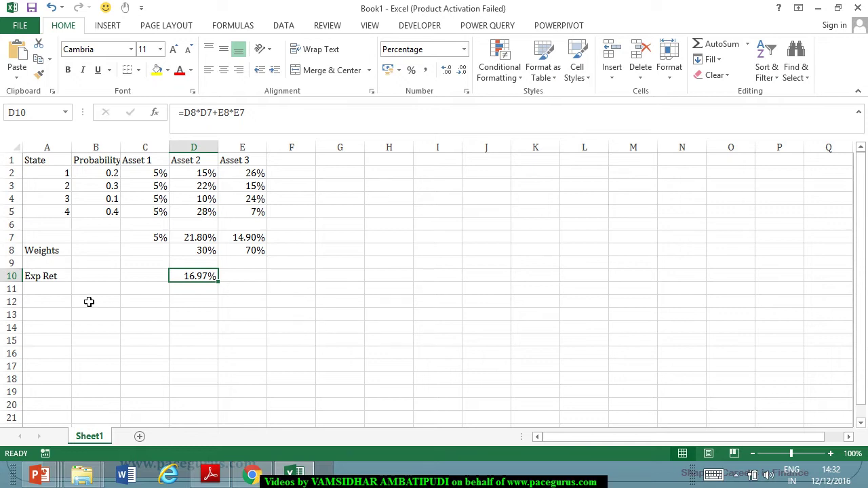
# Label A11 as rf with a 5% risk-free rate in D11, and label A12 as Var (MP)
pyautogui.click(61, 293)
pyautogui.write('rf')
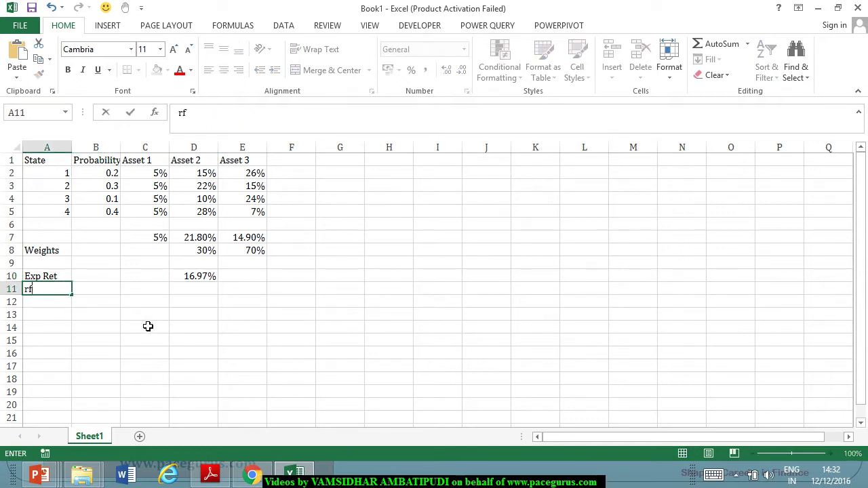
pyautogui.press('Tab')
pyautogui.press('Tab')
pyautogui.press('Tab')
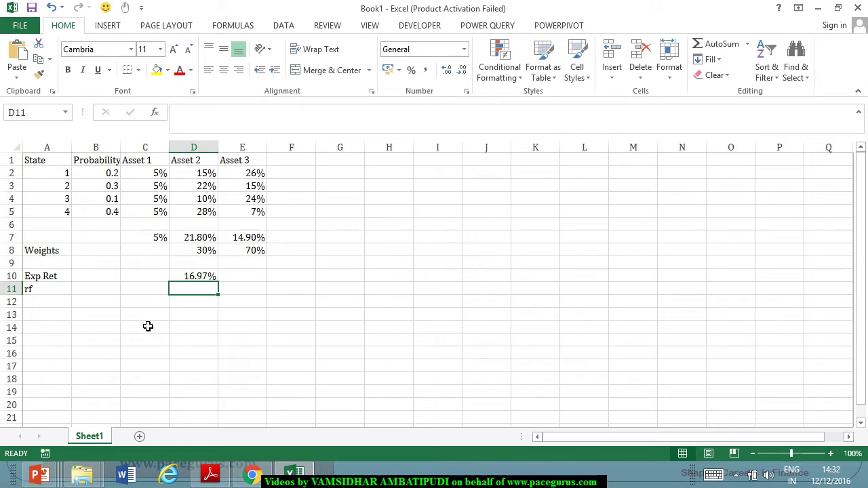
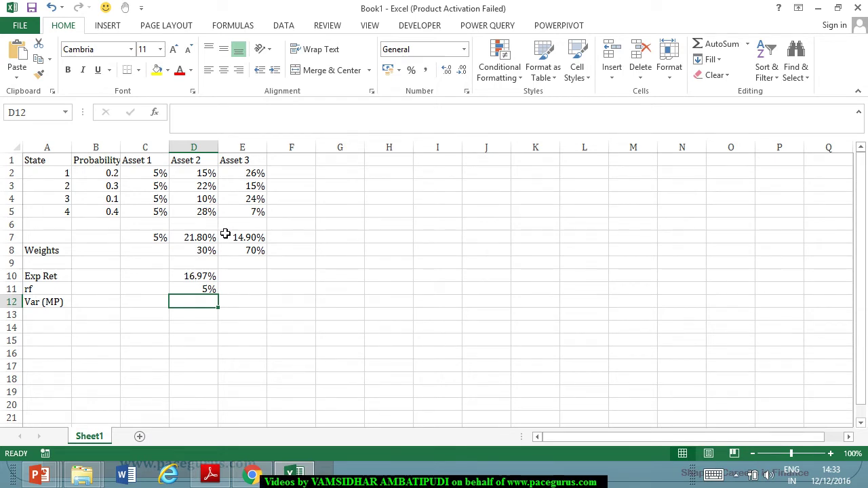
# Add the column heading (Xi-Xbar)^2 in F1 for Asset 2's squared deviations
pyautogui.click(303, 162)
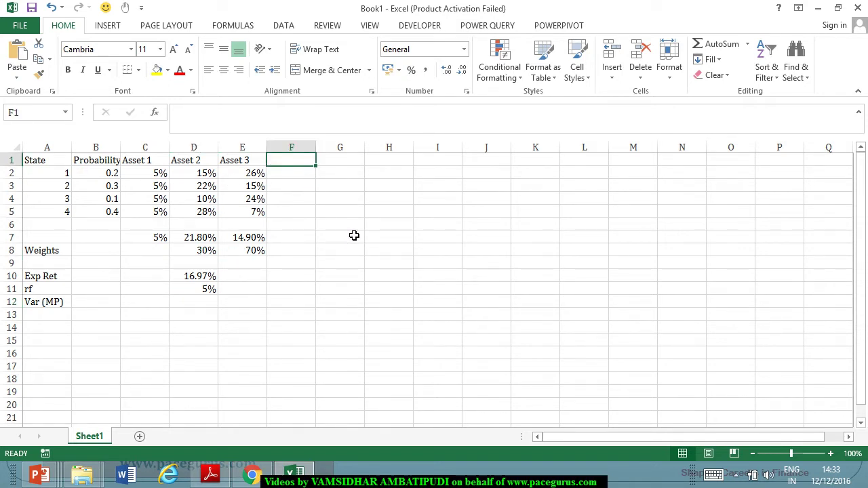
pyautogui.write('(Xi-Xbar)')
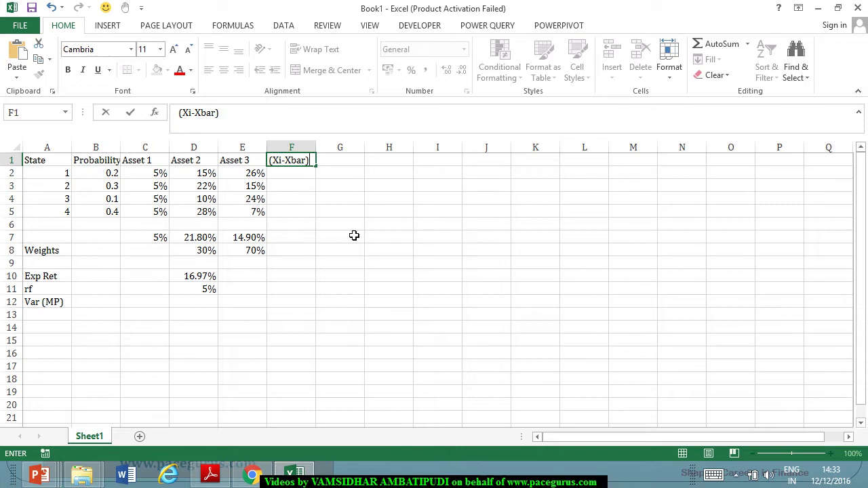
pyautogui.write('^2')
pyautogui.press('Return')
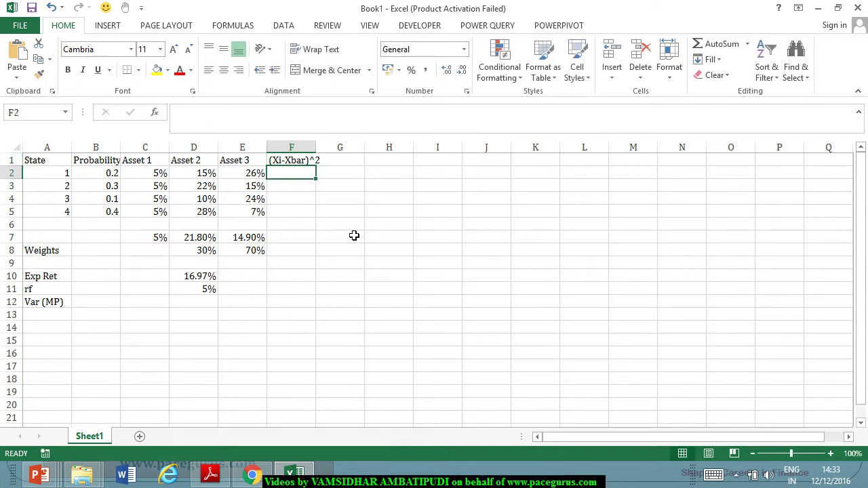
# Calculate Asset 2's squared deviations with =(D2-$D$7)^2 in F2 and fill the formula down to F5
pyautogui.write('=')
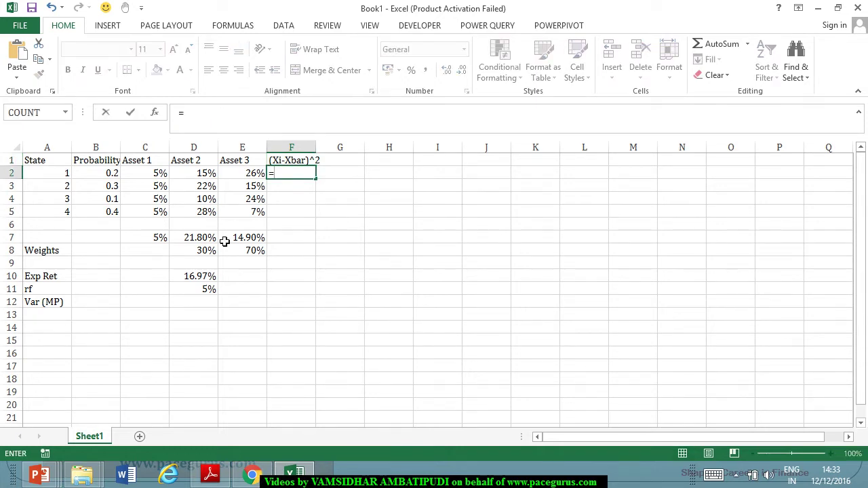
pyautogui.click(209, 176)
pyautogui.write('-')
pyautogui.click(202, 238)
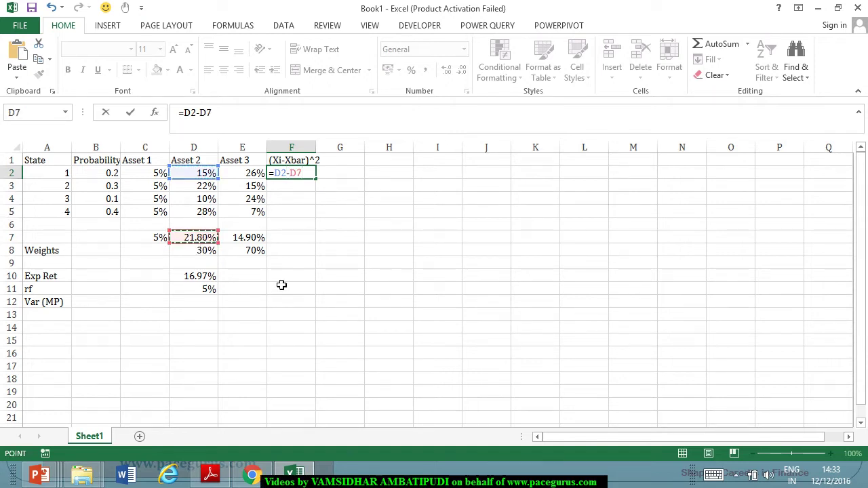
pyautogui.press('F4')
pyautogui.click(276, 175)
pyautogui.write('(')
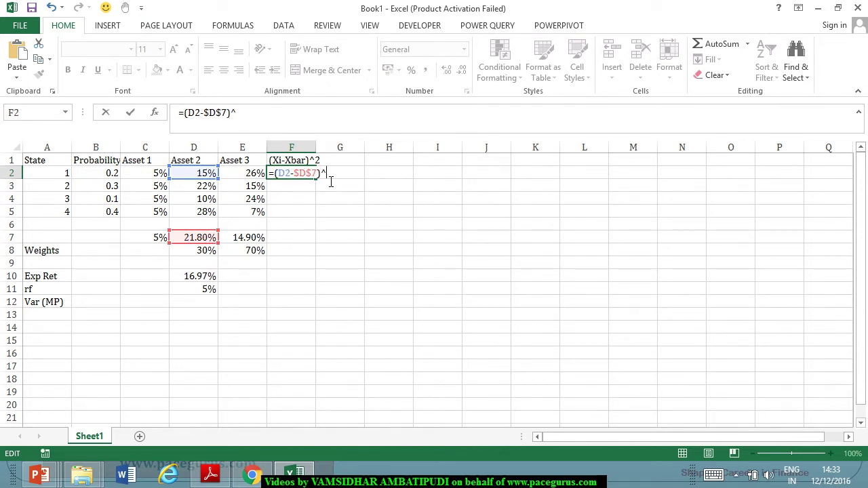
pyautogui.press('Return')
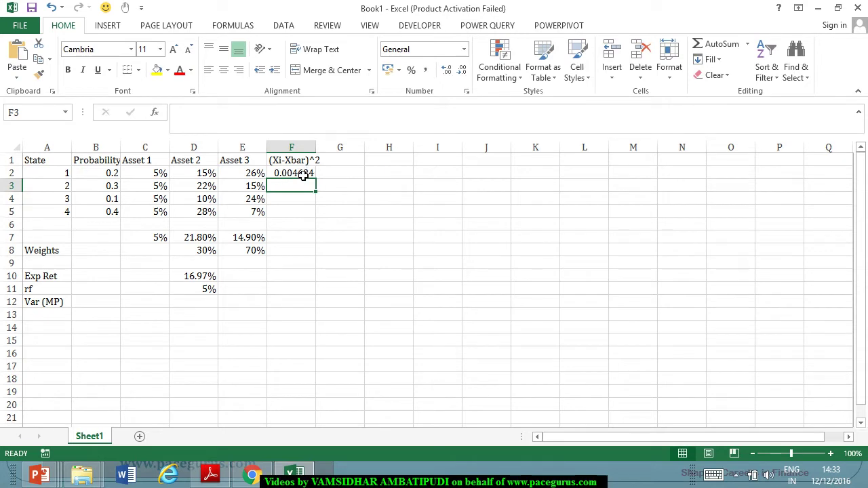
pyautogui.click(300, 174)
pyautogui.doubleClick(316, 178)
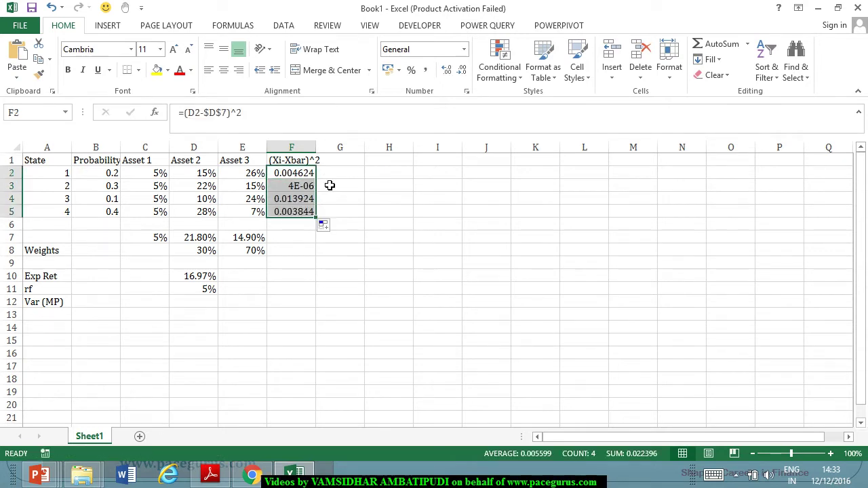
# Add the column heading (Yi-Ybar)^2 in G1 for Asset 3's squared deviations
pyautogui.click(341, 165)
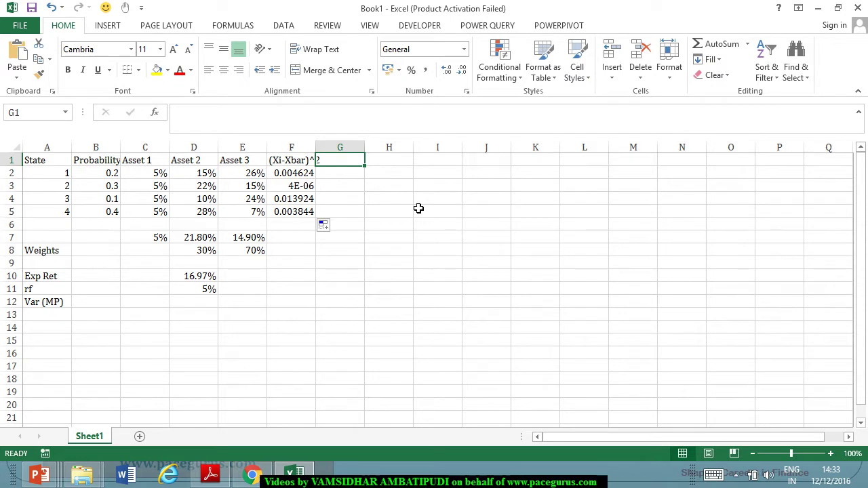
pyautogui.write('(')
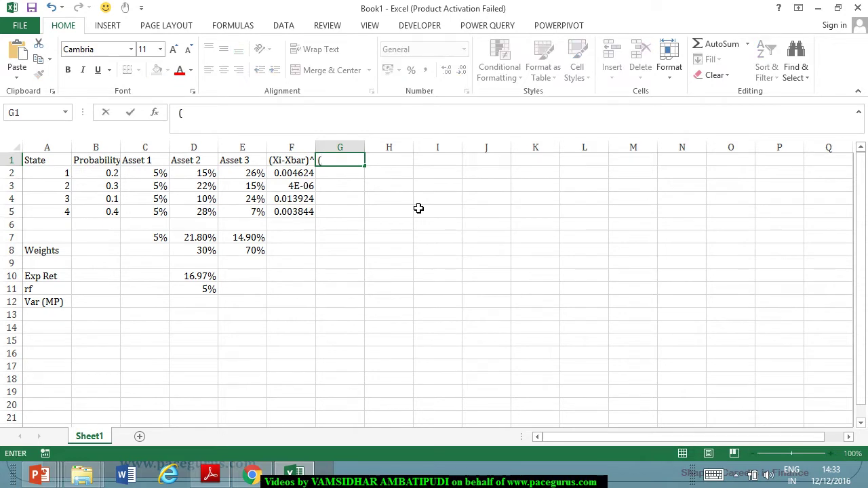
pyautogui.write('Yi-Ybar)^2')
pyautogui.press('Return')
# Calculate Asset 3's squared deviations with =(E2-$E$7)^2 in G2 and fill the formula down to G5
pyautogui.write('=(')
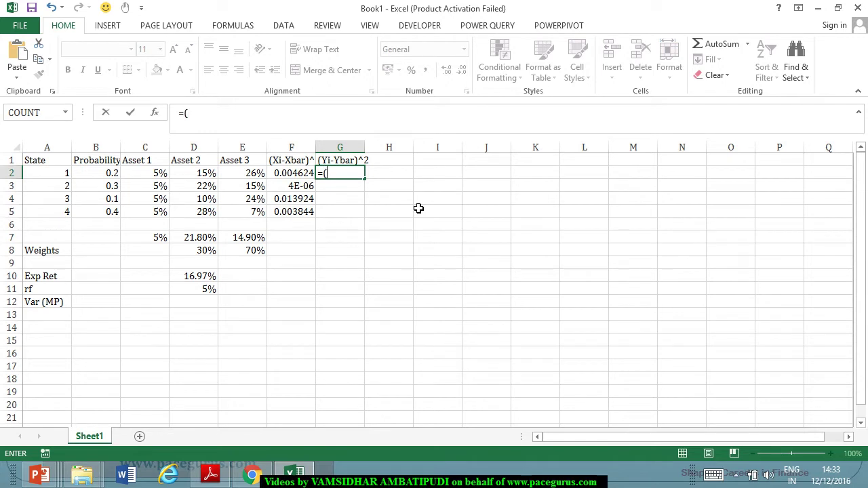
pyautogui.click(250, 175)
pyautogui.write('-')
pyautogui.click(252, 243)
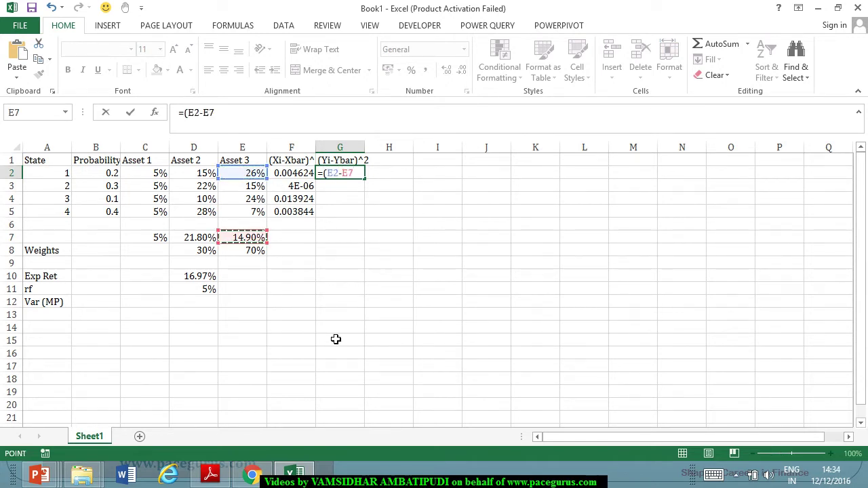
pyautogui.press('F4')
pyautogui.write(')^')
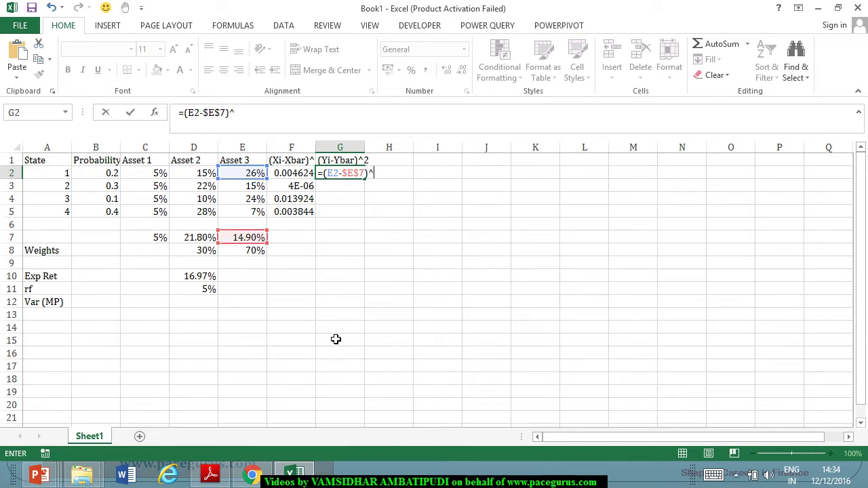
pyautogui.write('2')
pyautogui.press('Return')
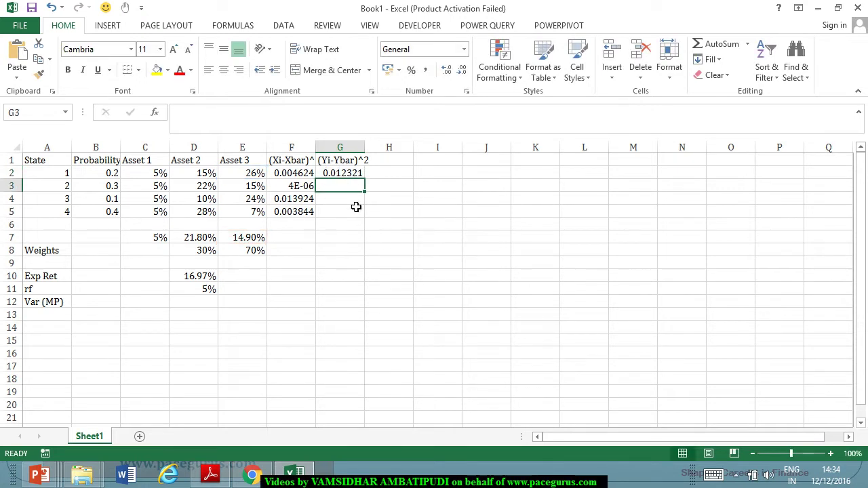
pyautogui.click(356, 176)
pyautogui.moveTo(366, 180); pyautogui.dragTo(373, 210)
pyautogui.click(395, 198)
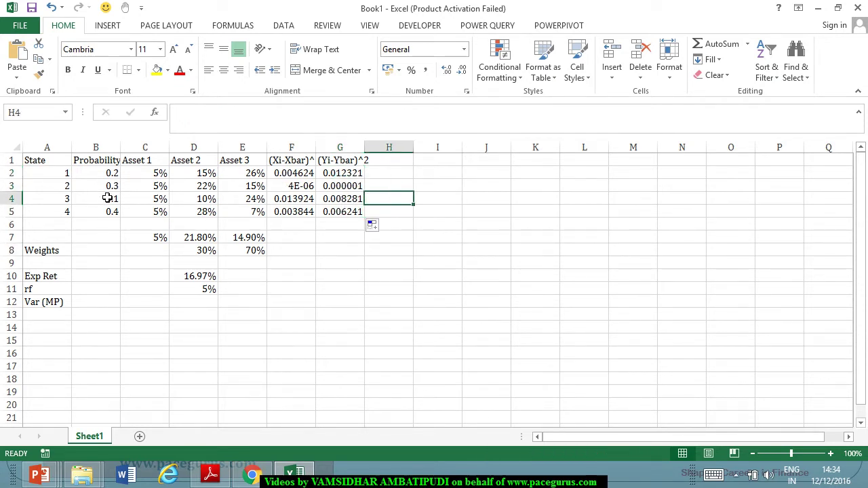
# Insert two blank rows above the Exp Ret row and select A10
pyautogui.click(11, 276)
pyautogui.rightClick(11, 276)
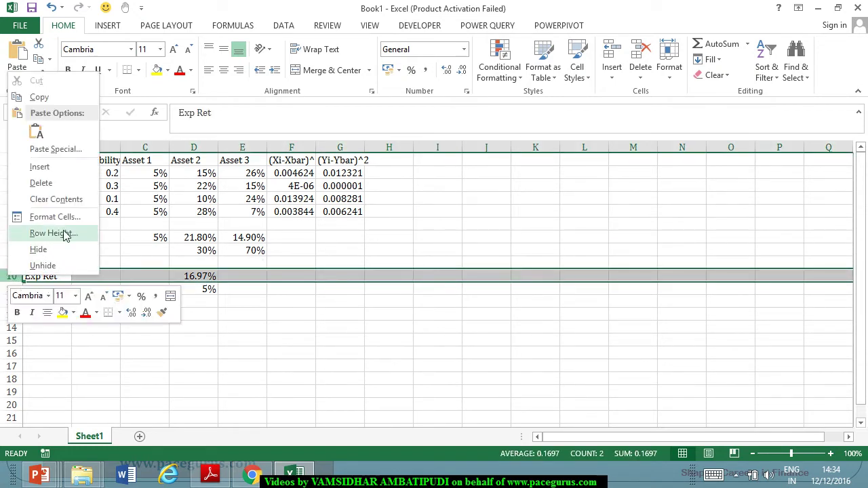
pyautogui.click(64, 166)
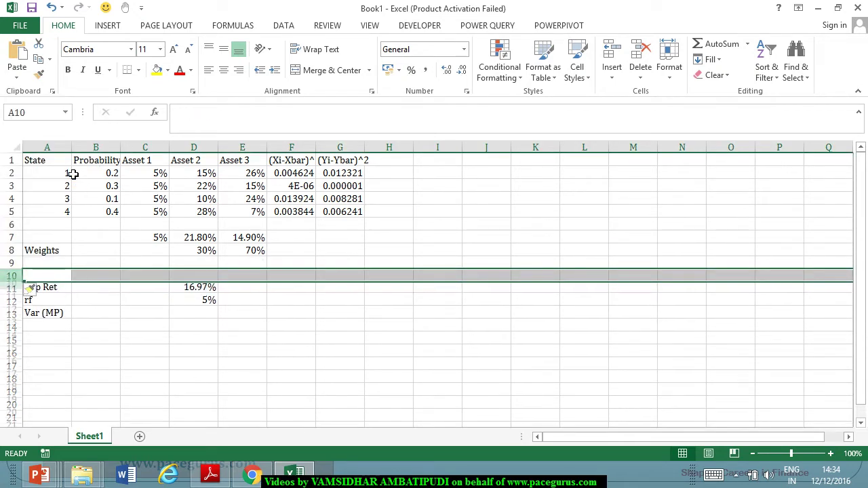
pyautogui.press('F4')
pyautogui.click(59, 277)
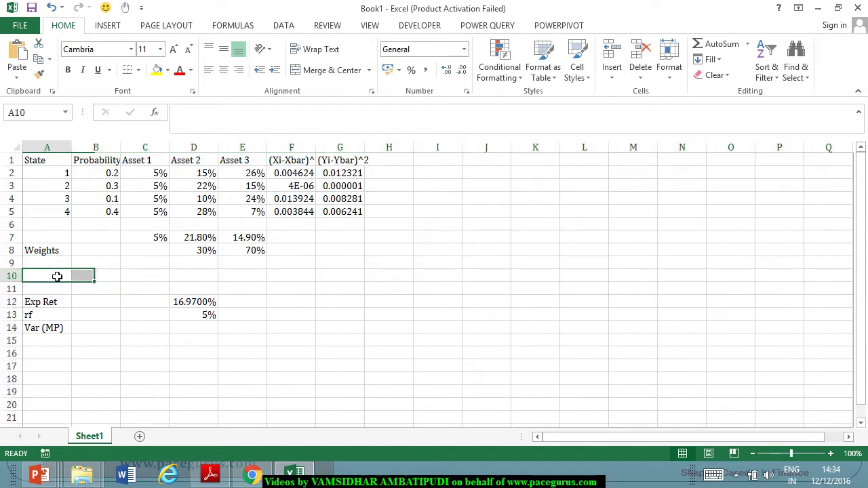
# Enter the row label Var in A10 and select F10
pyautogui.write('Var')
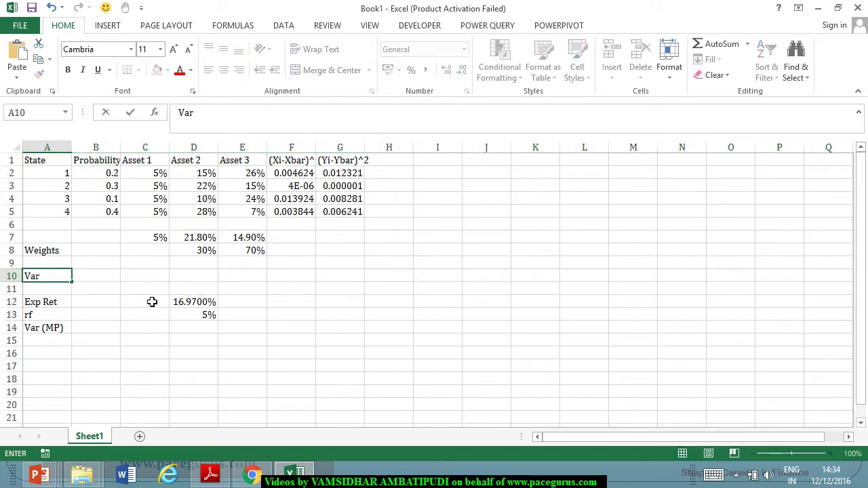
pyautogui.press('Right')
pyautogui.press('Right')
pyautogui.press('Right')
pyautogui.press('Right')
pyautogui.press('Right')
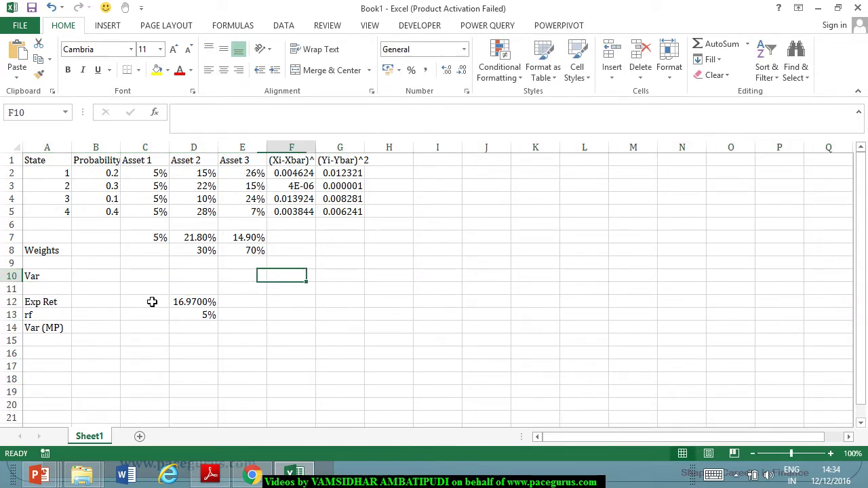
# Calculate Asset 2's variance in F10 with =SUMPRODUCT(B2:B5,F2:F5)
pyautogui.write('=')
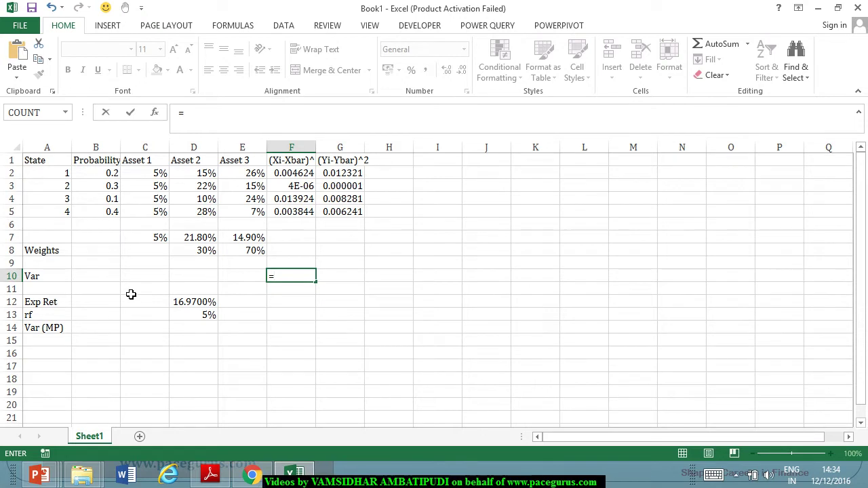
pyautogui.write('sump')
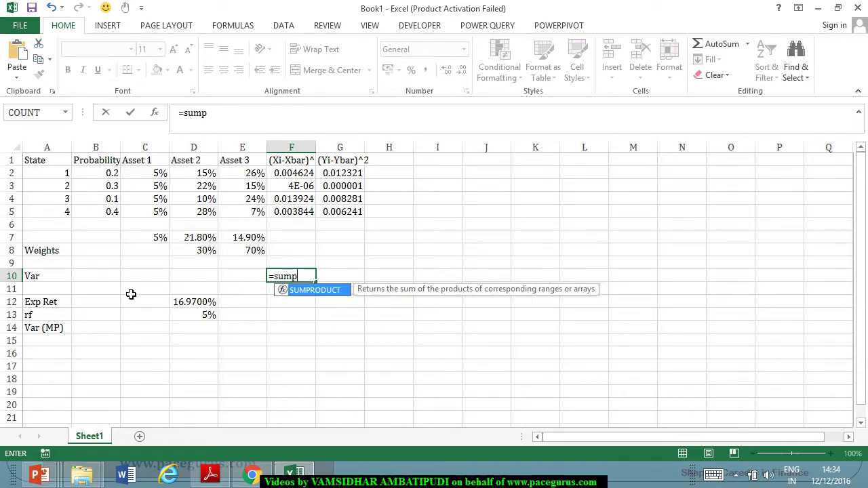
pyautogui.press('Tab')
pyautogui.moveTo(109, 173); pyautogui.dragTo(110, 212)
pyautogui.write(',')
pyautogui.moveTo(300, 173); pyautogui.dragTo(305, 219)
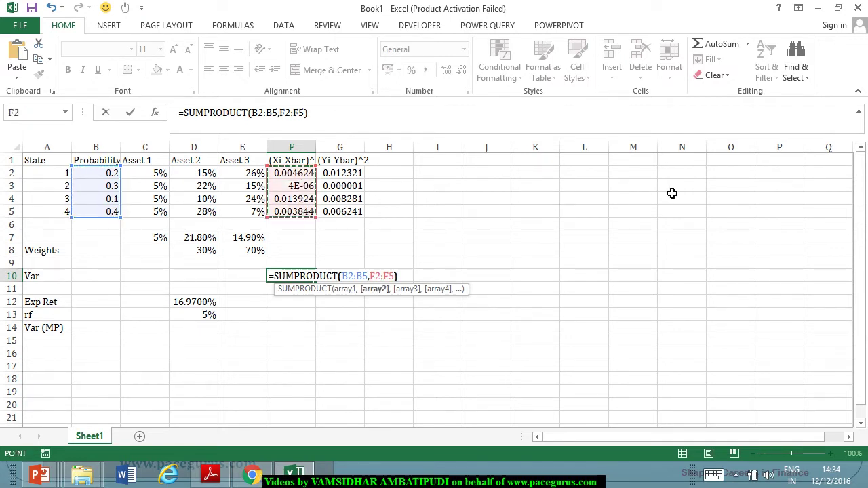
pyautogui.write(')')
pyautogui.press('Tab')
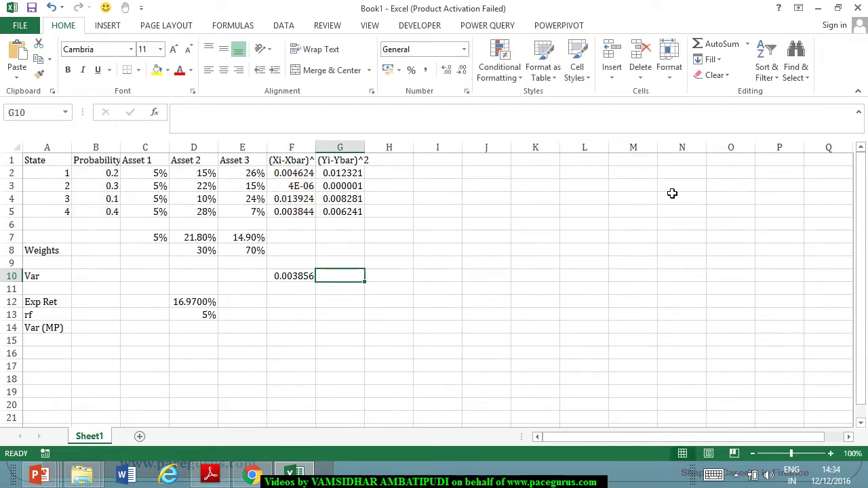
# Calculate Asset 3's variance in G10 with =SUMPRODUCT(B2:B5,G2:G5)
pyautogui.write('=')
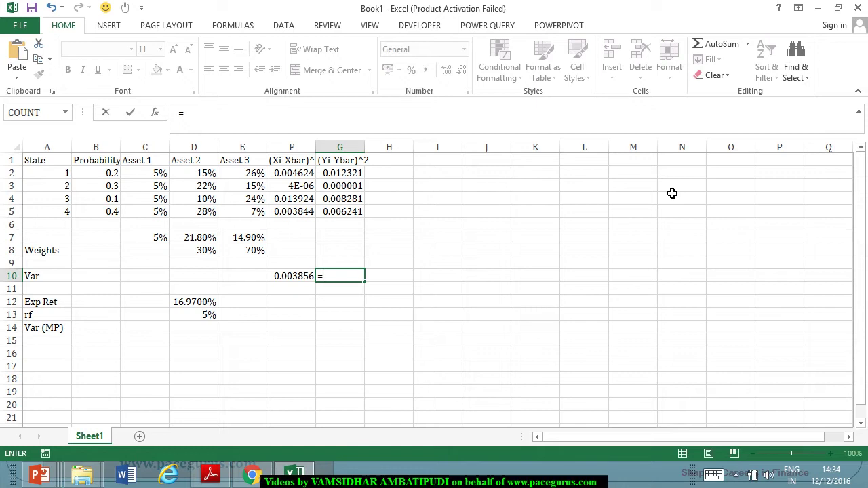
pyautogui.write('sumpro')
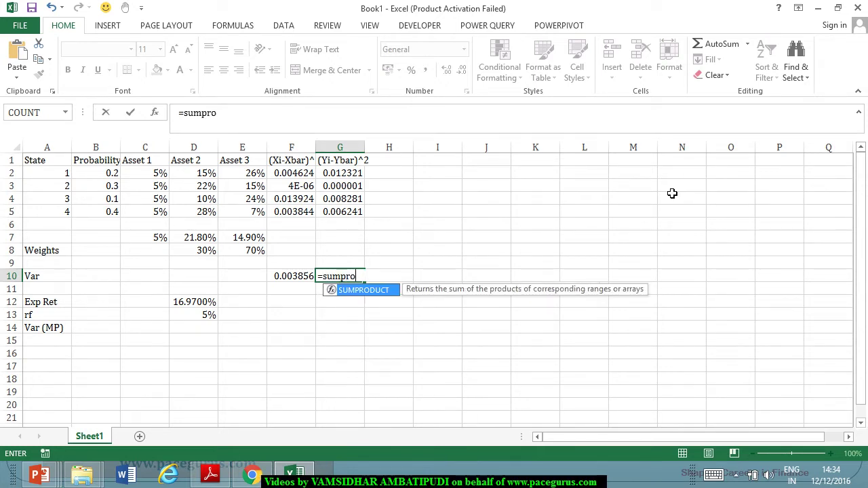
pyautogui.press('Tab')
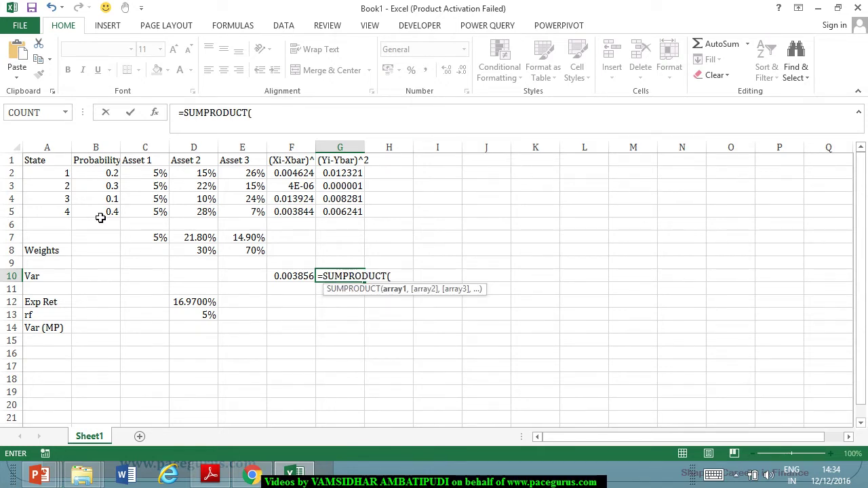
pyautogui.moveTo(101, 174); pyautogui.dragTo(100, 212)
pyautogui.write(',')
pyautogui.moveTo(329, 174); pyautogui.dragTo(332, 213)
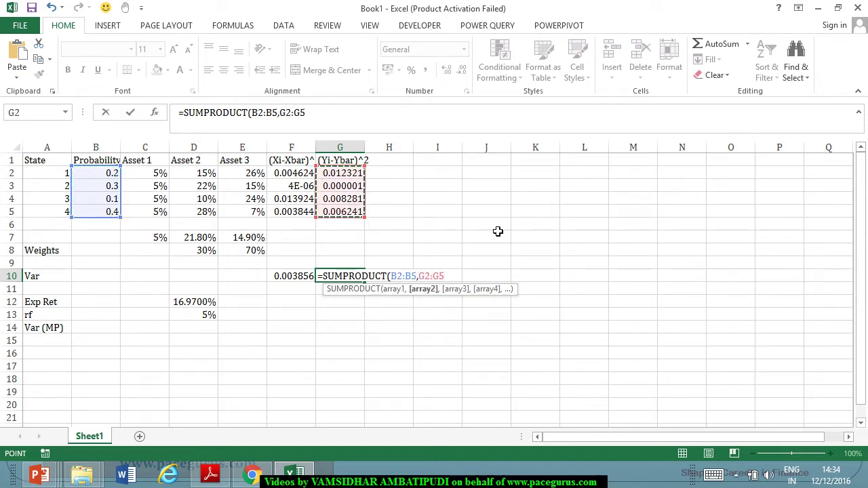
pyautogui.write(')')
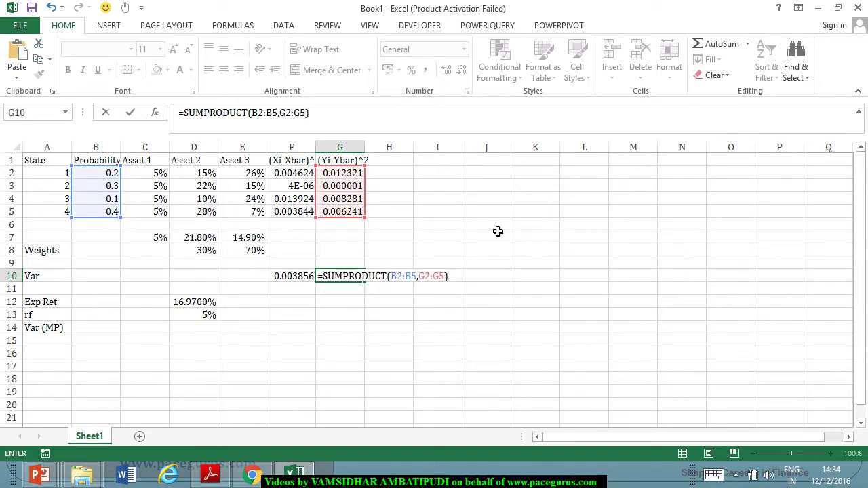
pyautogui.press('Return')
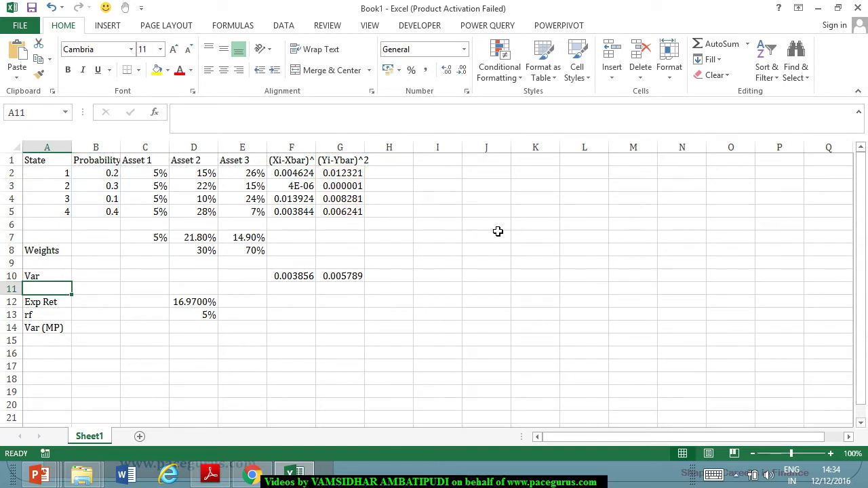
pyautogui.click(274, 280)
pyautogui.click(339, 280)
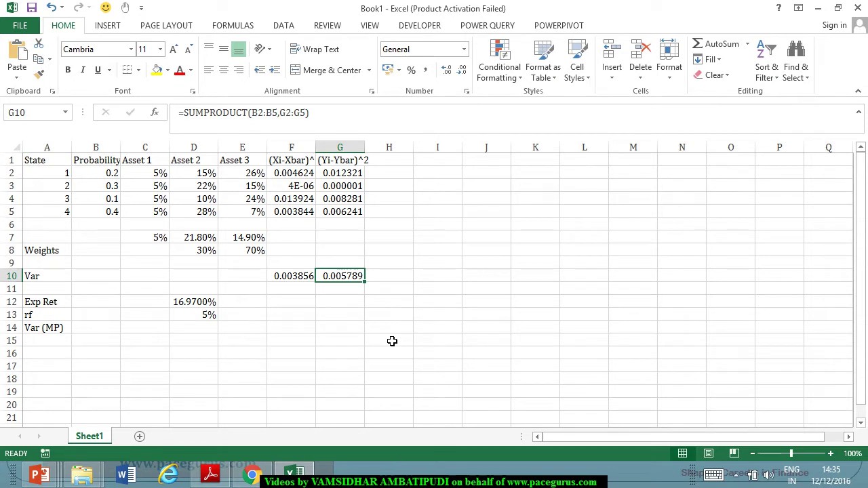
# Add the column heading (Xi-Xbar)*(Y-Ybar) in H1 for the cross-products of the two assets' deviations
pyautogui.click(398, 163)
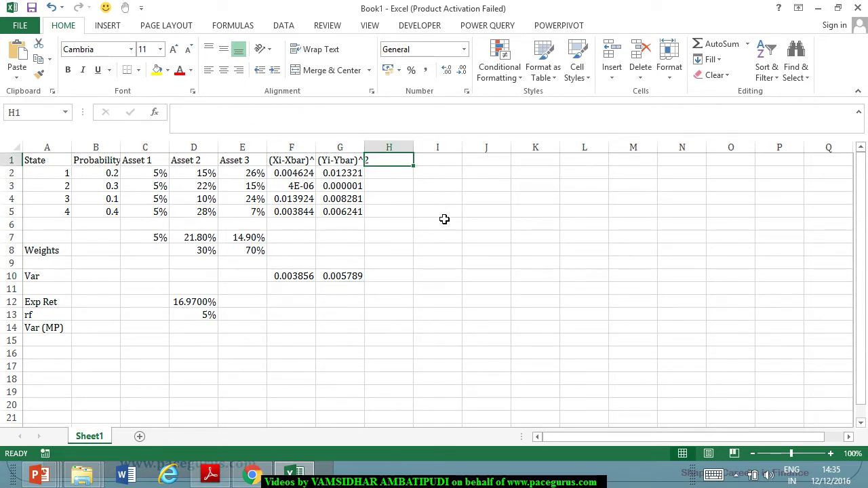
pyautogui.write('(Xi')
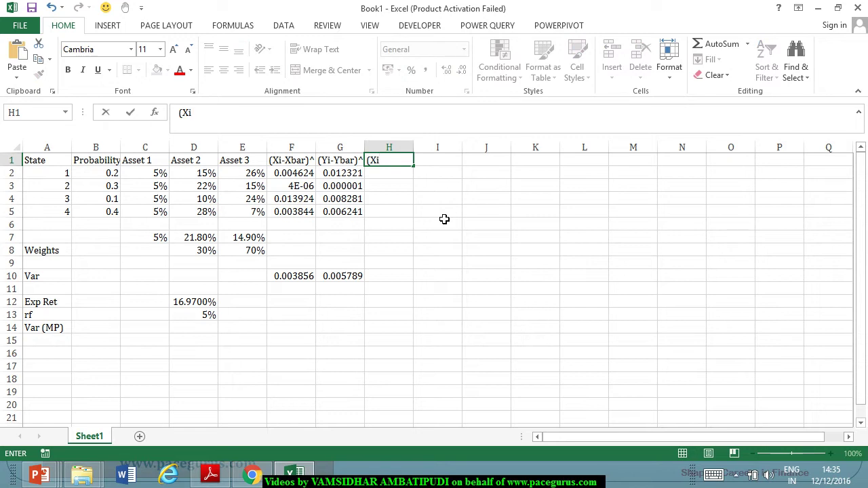
pyautogui.write('-Xbar)*(')
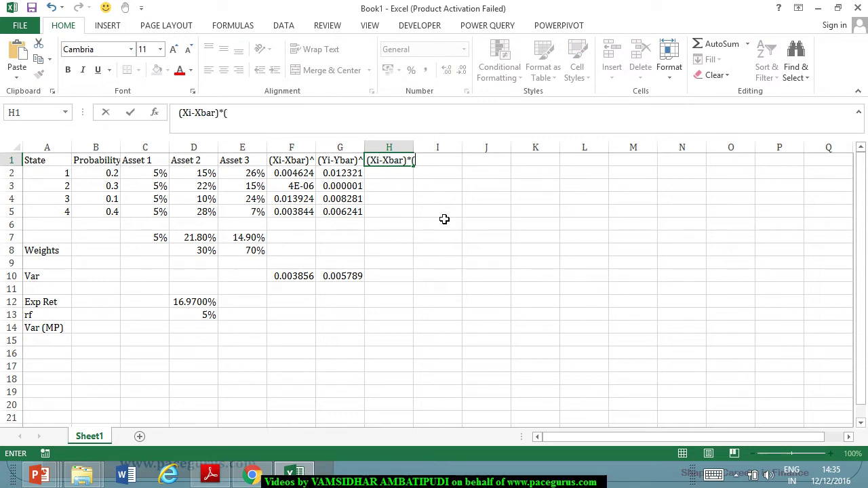
pyautogui.write('Y-Ybar)')
pyautogui.press('Return')
# Calculate the deviation cross-products with =(D2-$D$7)*(E2-$E$7) in H2 and fill the formula down to H5
pyautogui.write('=')
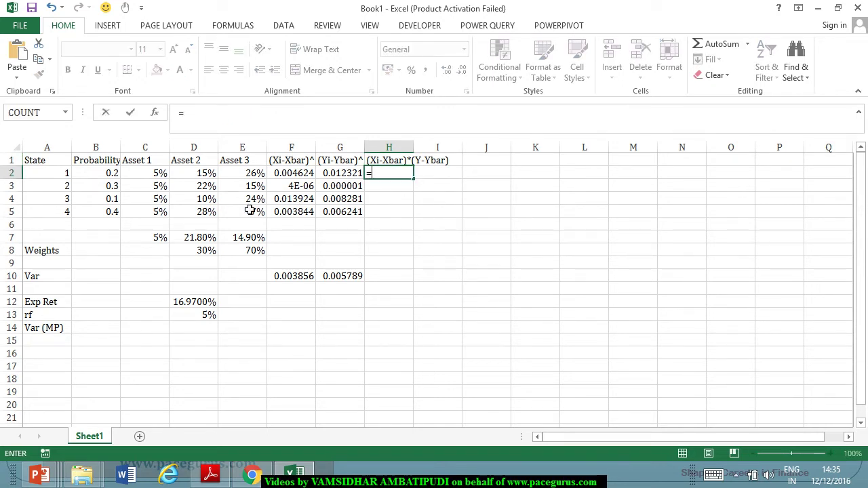
pyautogui.write('(')
pyautogui.click(201, 178)
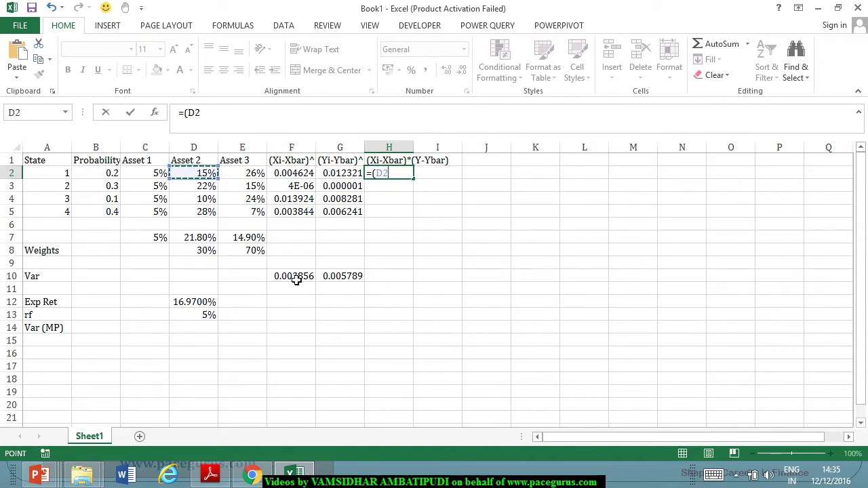
pyautogui.write('-')
pyautogui.click(198, 238)
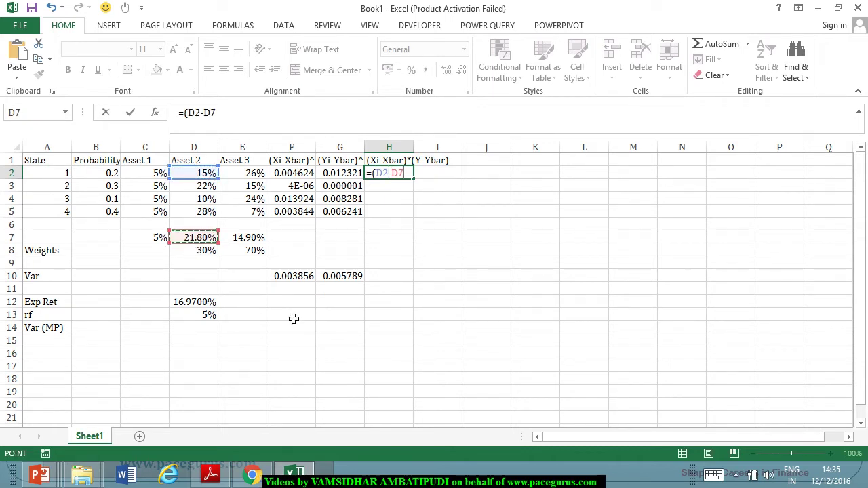
pyautogui.press('F4')
pyautogui.write(')')
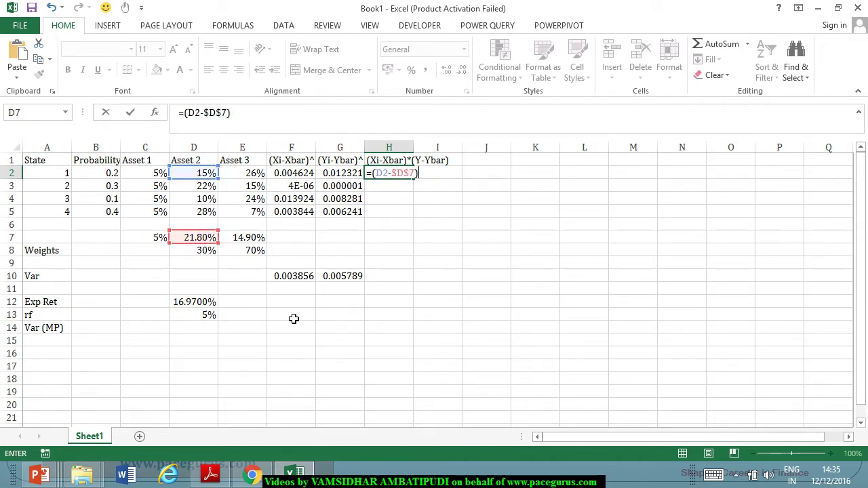
pyautogui.write('*(')
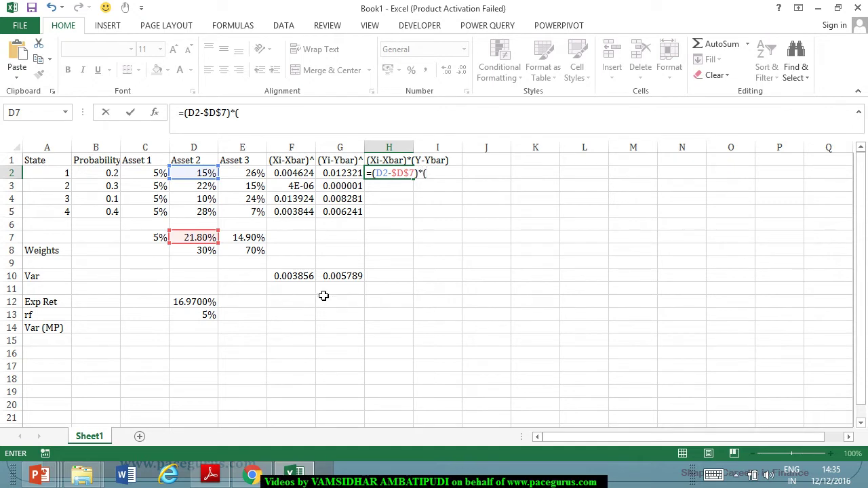
pyautogui.click(251, 179)
pyautogui.write('-')
pyautogui.click(247, 237)
pyautogui.press('F4')
pyautogui.write(')')
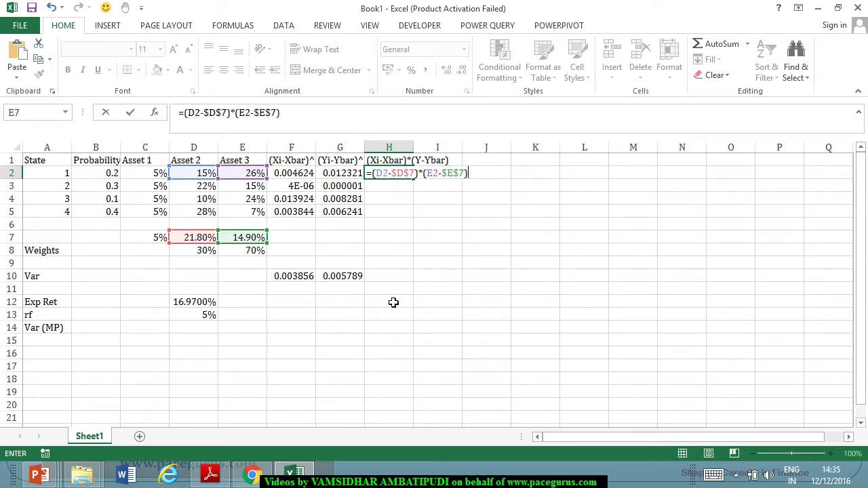
pyautogui.press('Return')
pyautogui.click(395, 174)
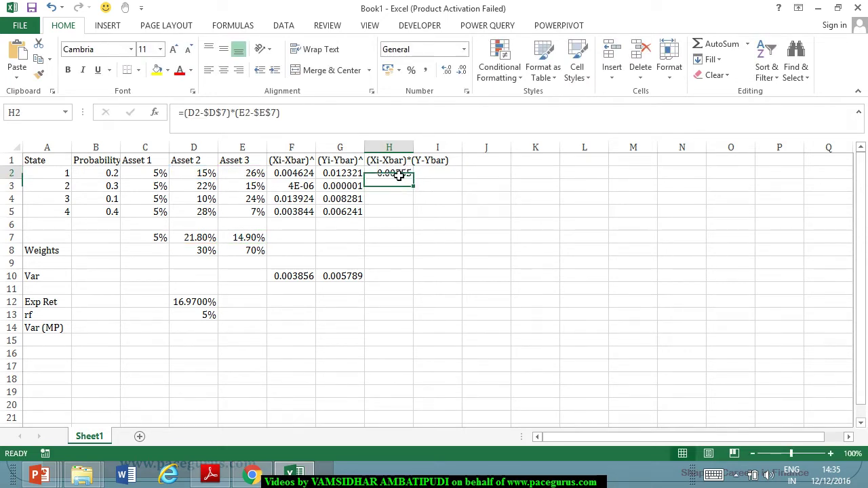
pyautogui.doubleClick(413, 180)
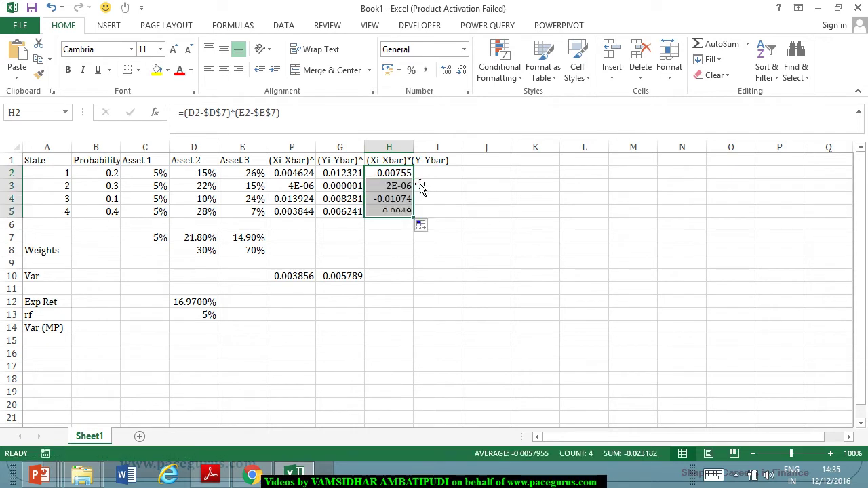
# Calculate the covariance of Assets 2 and 3 in H10 with =SUMPRODUCT(B2:B5,H2:H5)
pyautogui.click(449, 278)
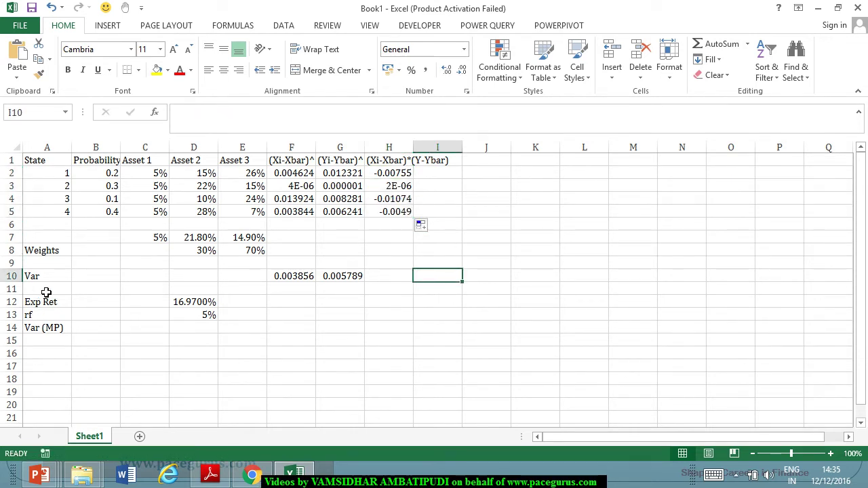
pyautogui.click(402, 278)
pyautogui.write('=')
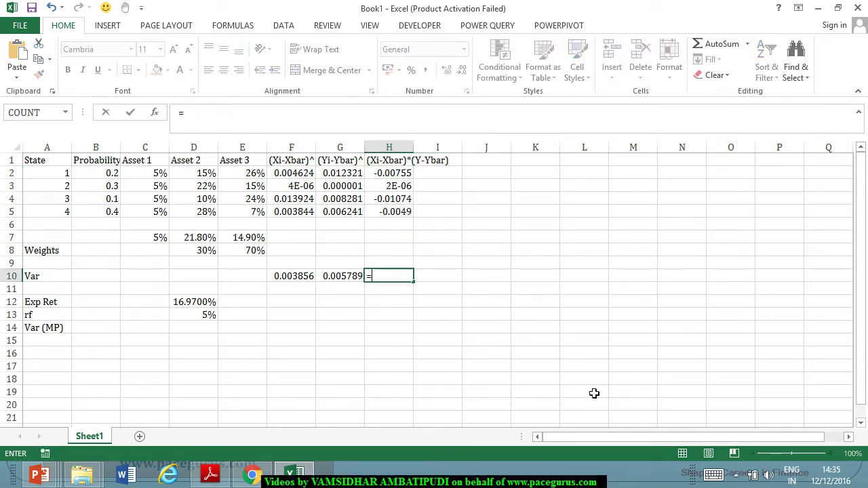
pyautogui.write('Sumpr')
pyautogui.press('Tab')
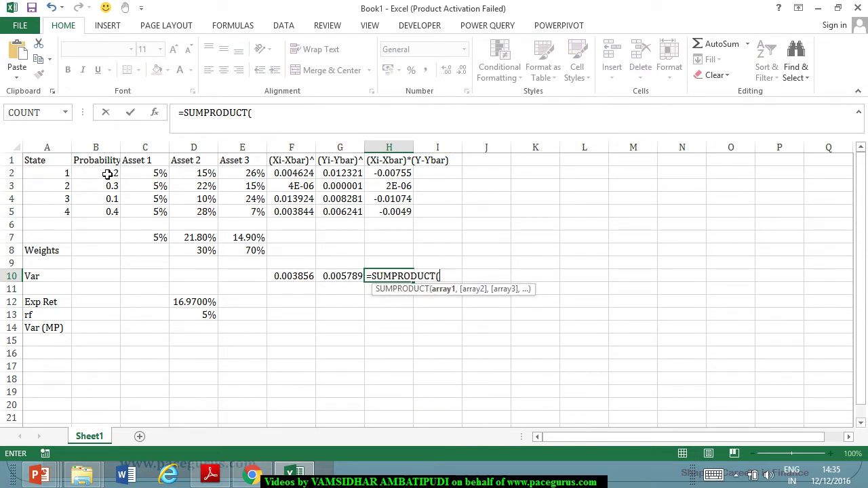
pyautogui.moveTo(107, 174); pyautogui.dragTo(107, 212)
pyautogui.write(',')
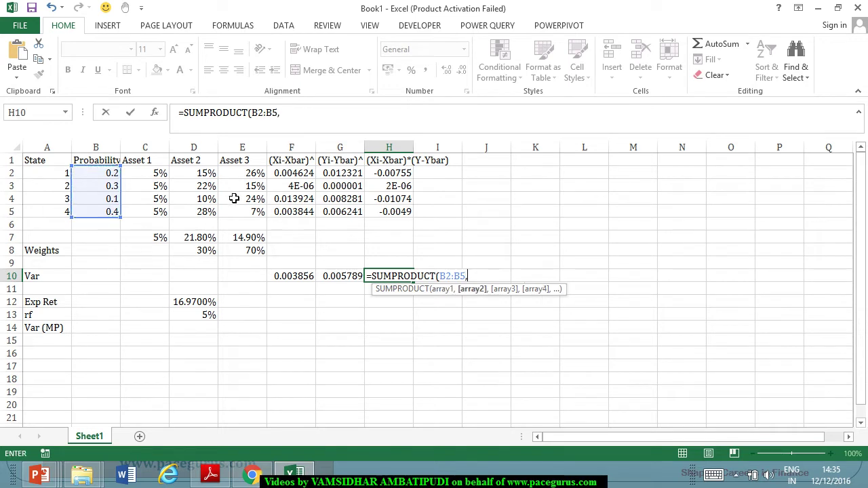
pyautogui.moveTo(390, 174); pyautogui.dragTo(400, 214)
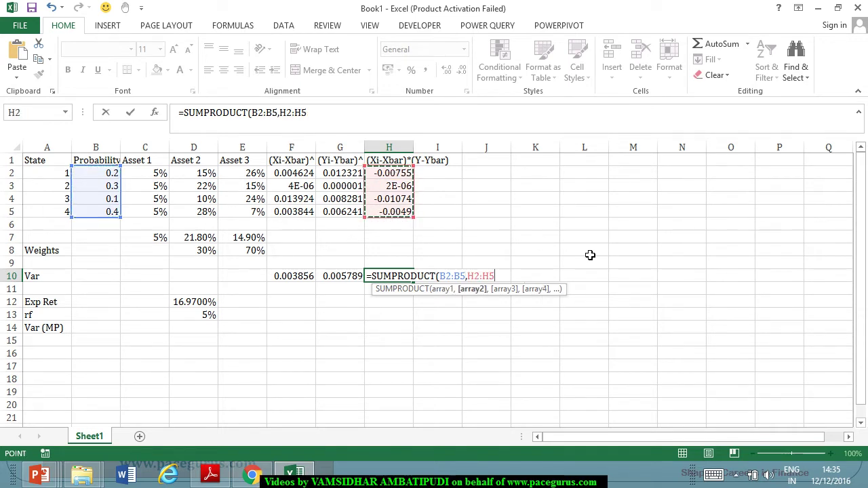
pyautogui.write(')')
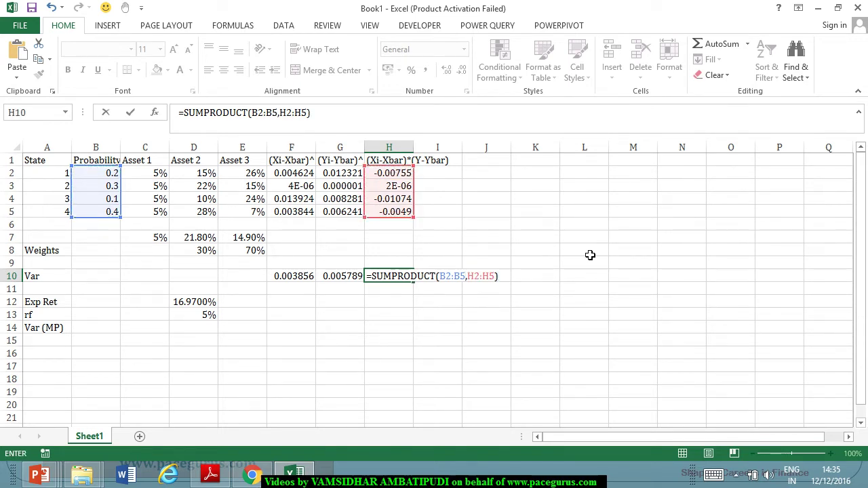
pyautogui.press('Return')
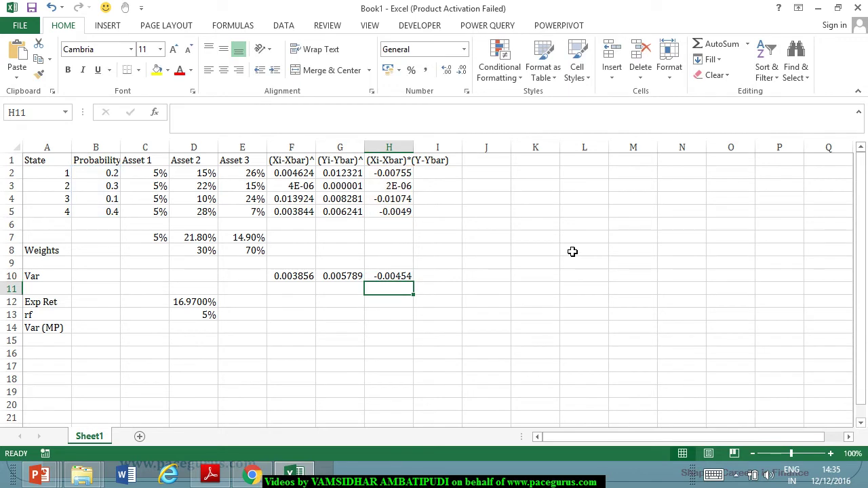
pyautogui.click(405, 278)
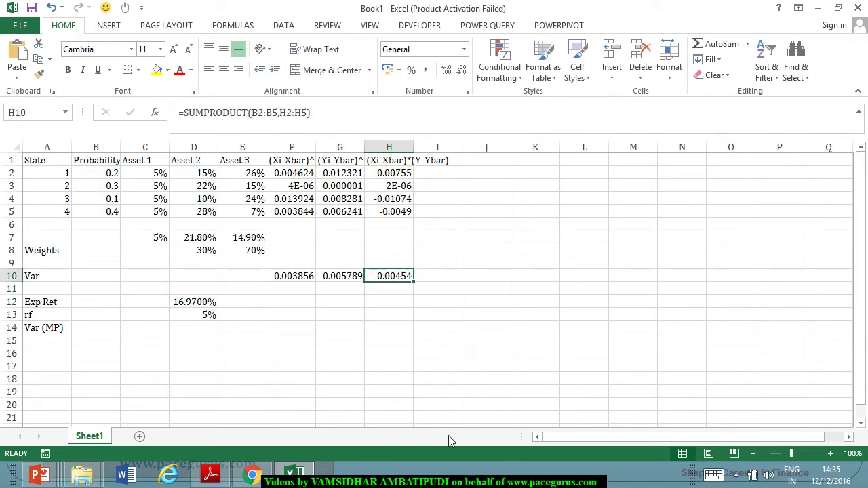
# Calculate the market portfolio's variance in D14 with =D8^2*F10+E8^2*G10+2*D8*E8*H10
pyautogui.click(192, 319)
pyautogui.click(200, 333)
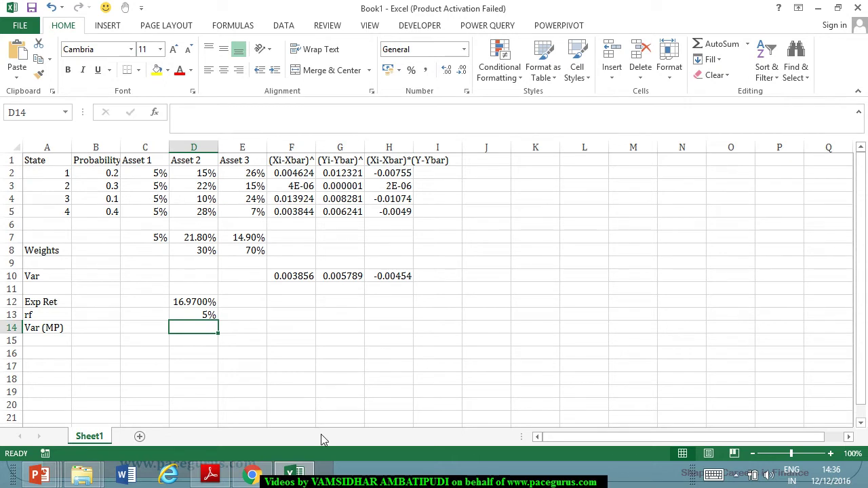
pyautogui.write('=')
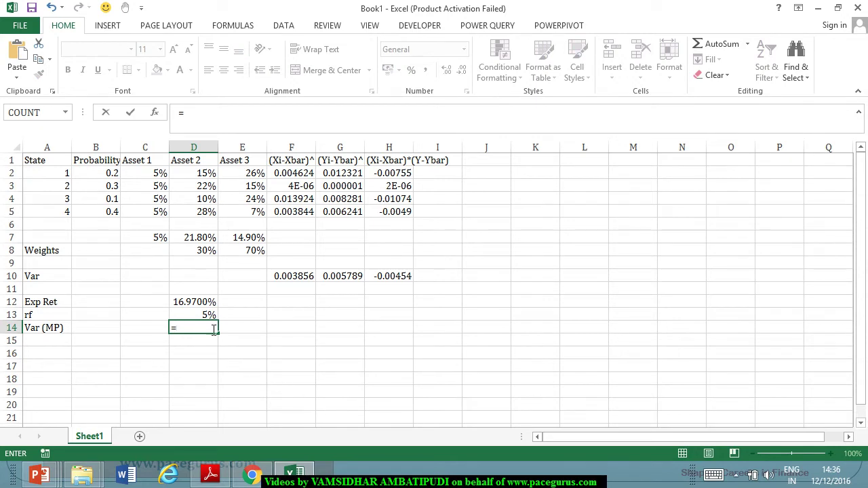
pyautogui.click(202, 251)
pyautogui.write('^2*')
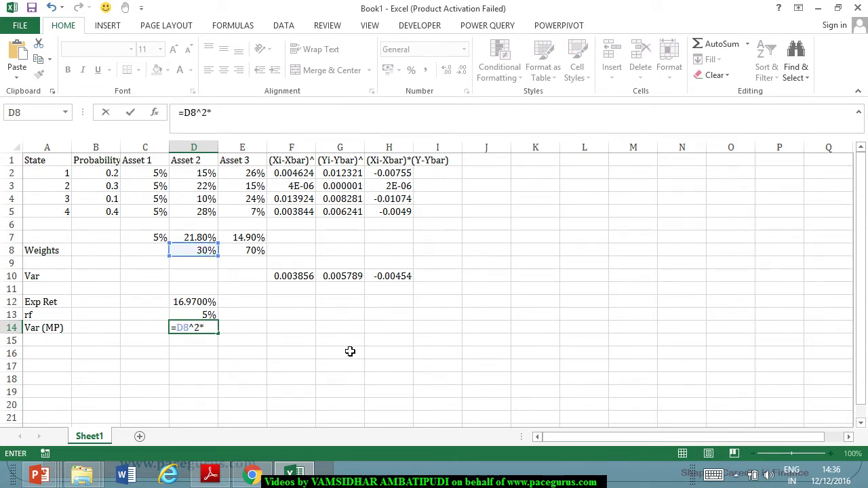
pyautogui.click(305, 277)
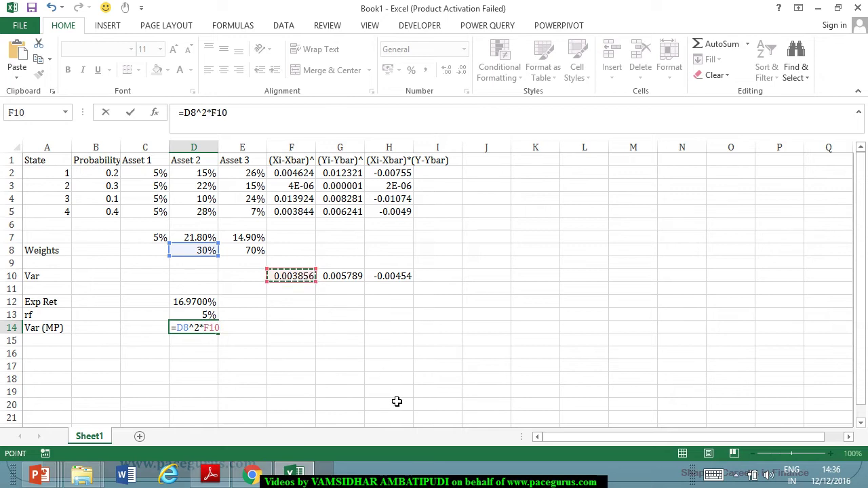
pyautogui.write('+')
pyautogui.click(242, 253)
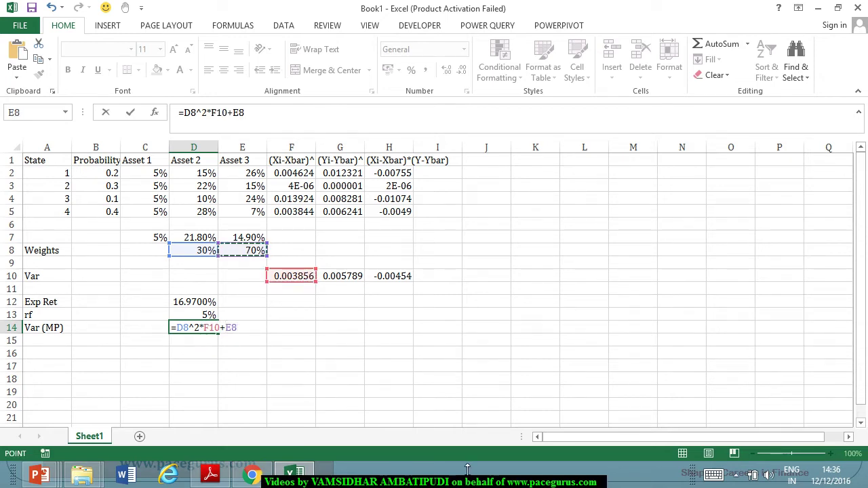
pyautogui.write('^2*')
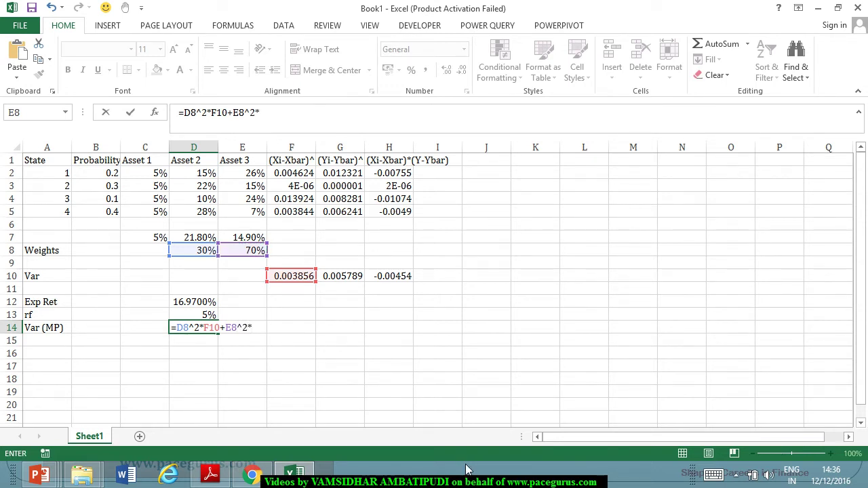
pyautogui.click(357, 279)
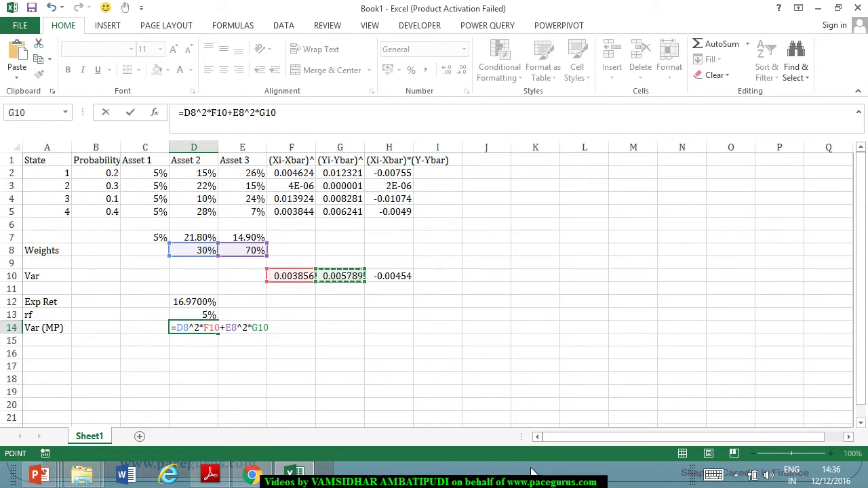
pyautogui.write('+2*')
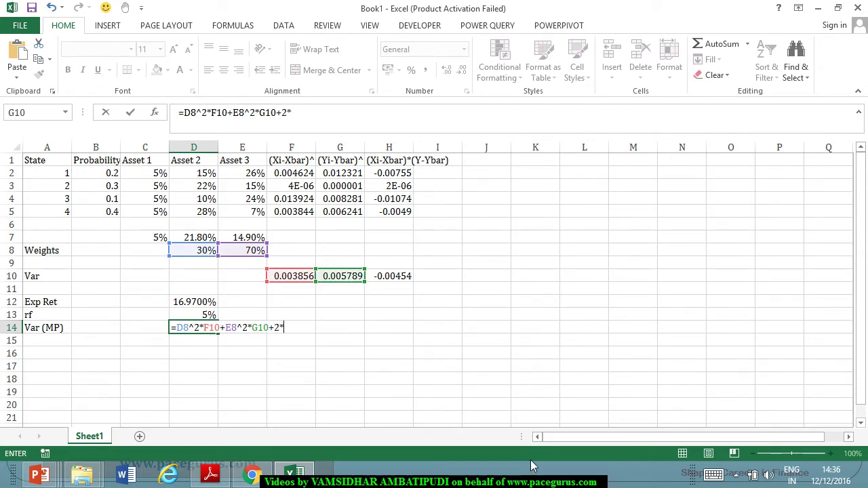
pyautogui.click(193, 253)
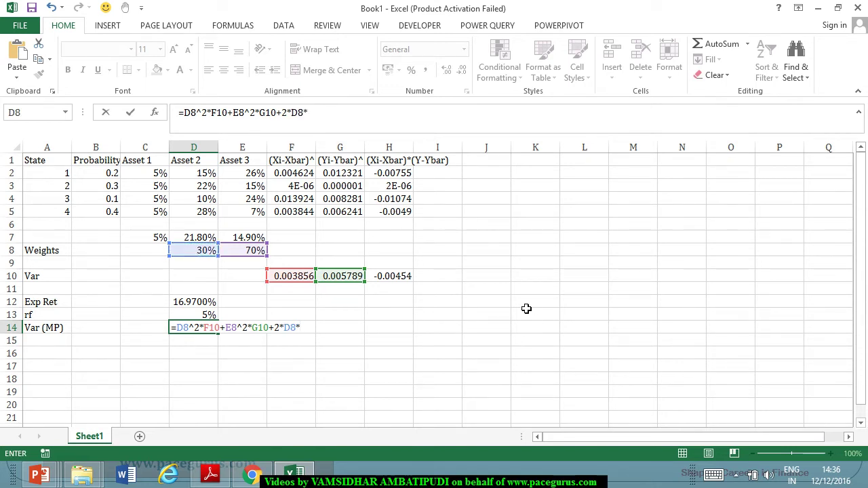
pyautogui.click(252, 250)
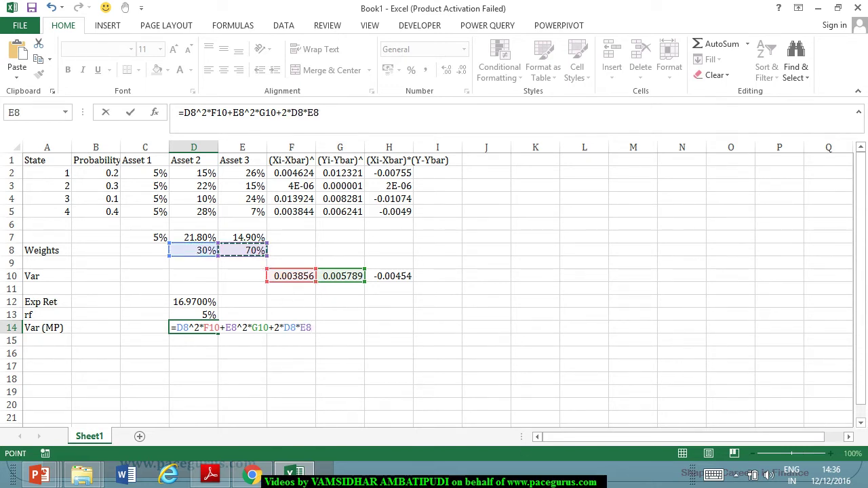
pyautogui.write('*')
pyautogui.write('cov')
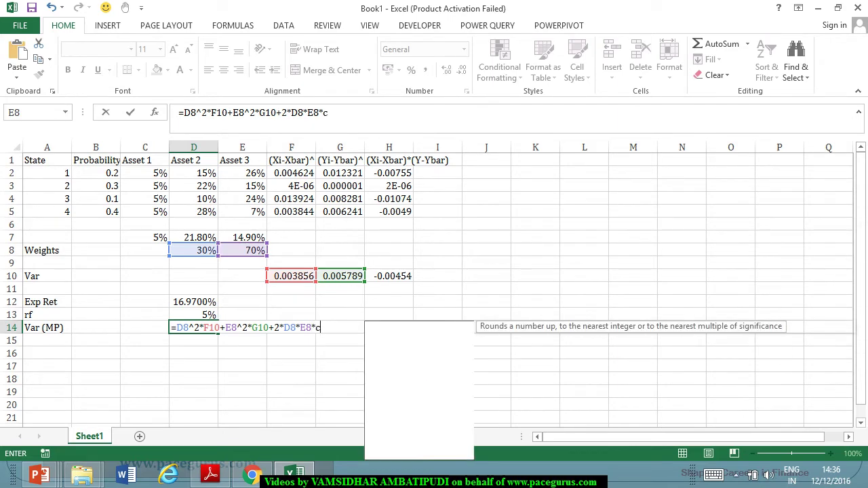
pyautogui.press('BackSpace')
pyautogui.press('BackSpace')
pyautogui.press('BackSpace')
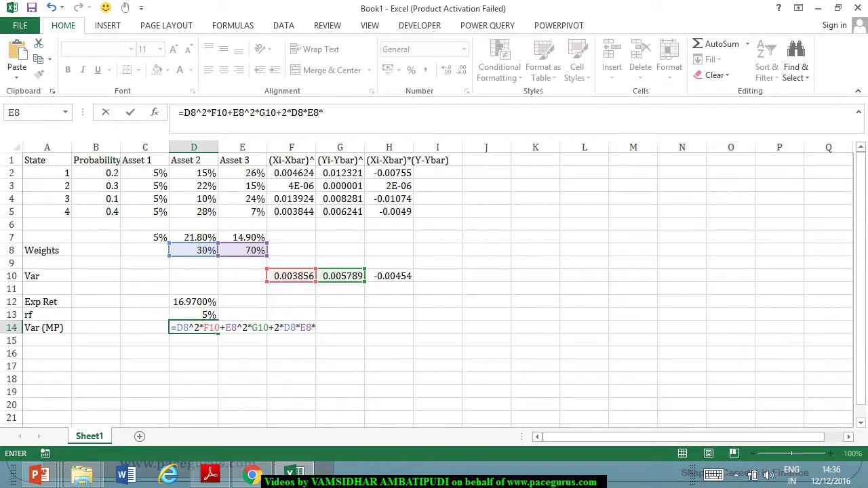
pyautogui.click(393, 278)
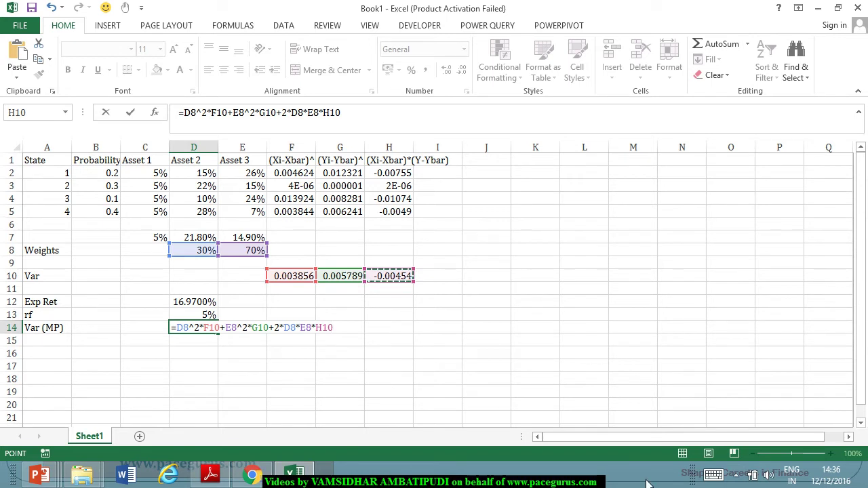
pyautogui.press('Return')
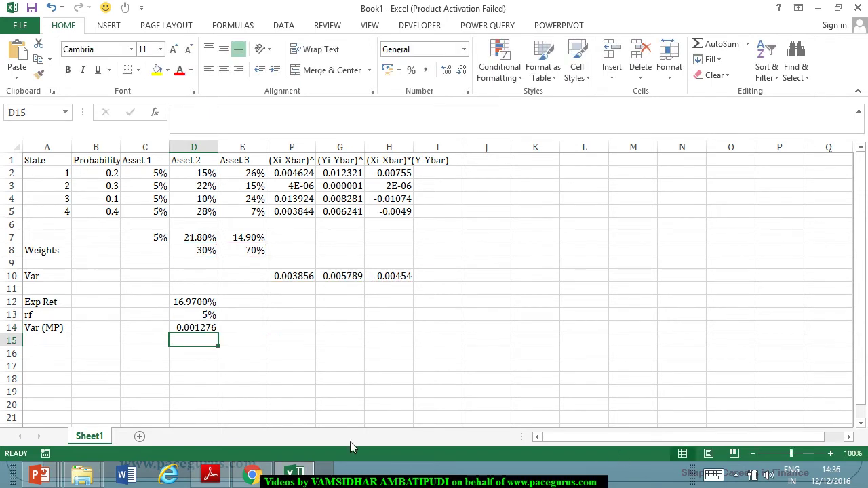
# Add the label Std (MP) in A15 and calculate the market portfolio's standard deviation in D15 with =SQRT(D14)
pyautogui.click(189, 329)
pyautogui.click(43, 341)
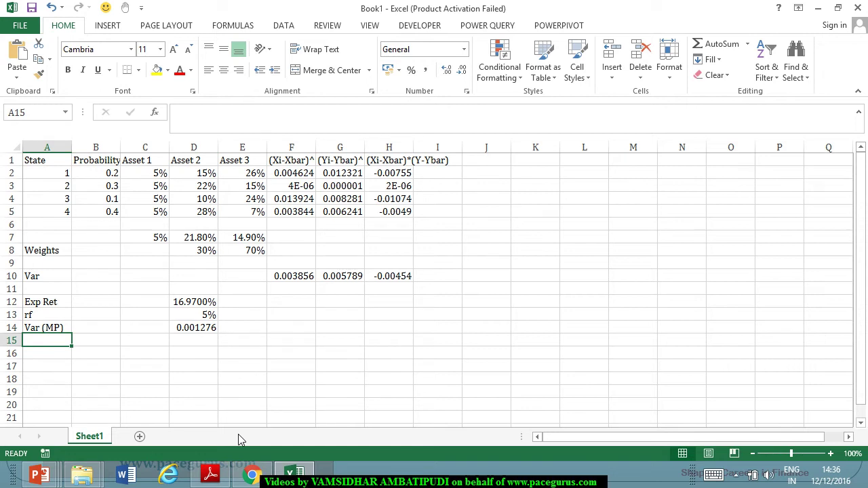
pyautogui.write('Std (')
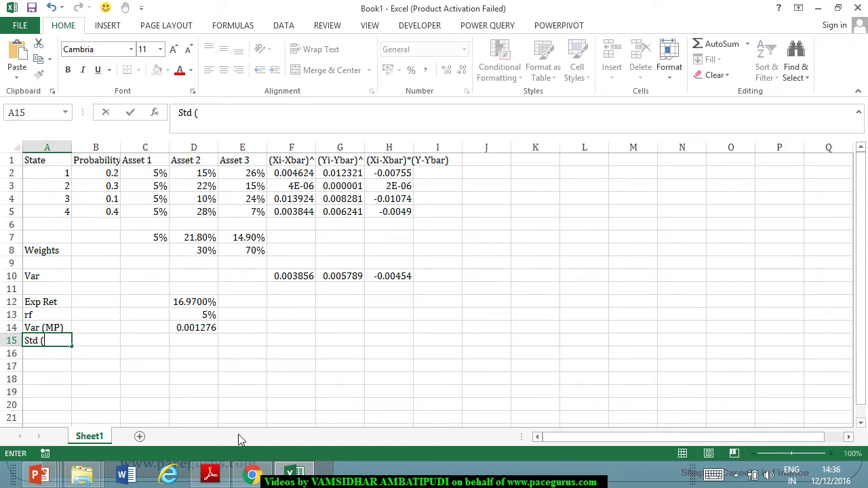
pyautogui.write('MP)')
pyautogui.press('Right')
pyautogui.press('Right')
pyautogui.press('Right')
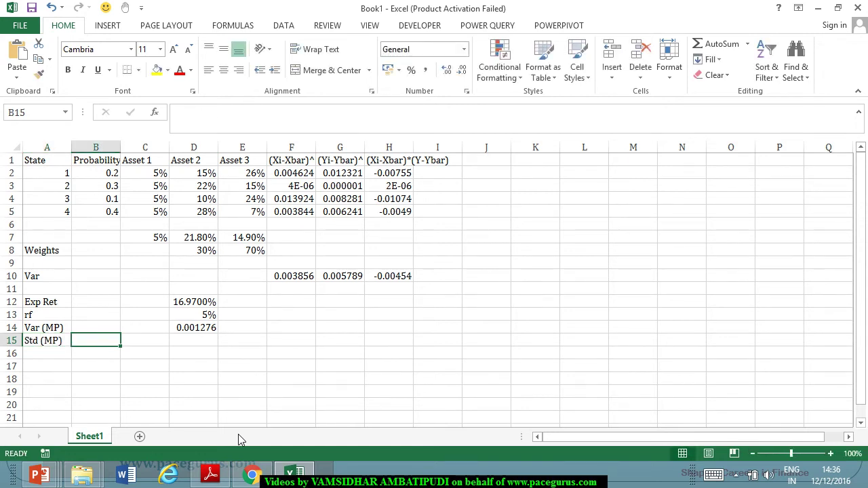
pyautogui.write('=sqr')
pyautogui.press('Tab')
pyautogui.press('Up')
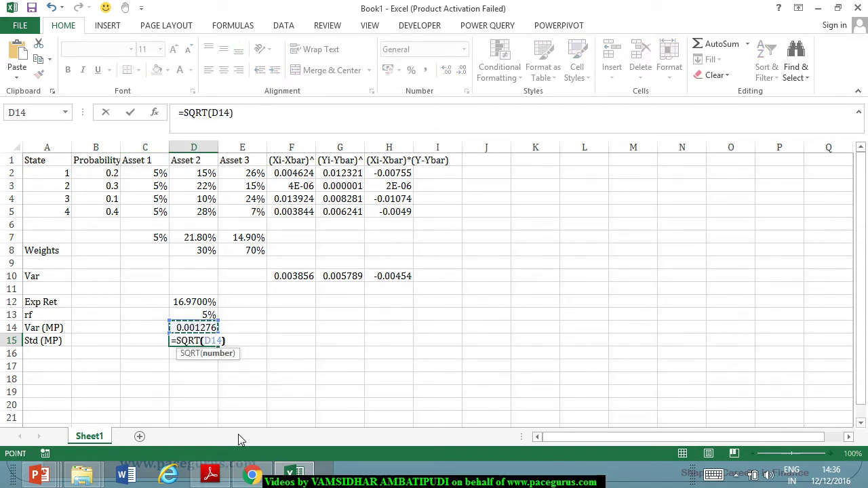
pyautogui.press('Return')
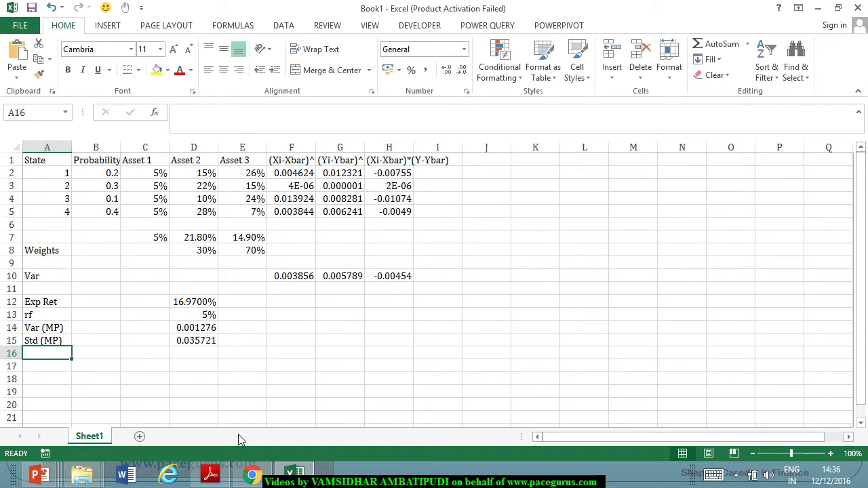
# Enter the row label Market Price of Risk in A17, leaving row 16 blank
pyautogui.press('Down')
pyautogui.write('Ma')
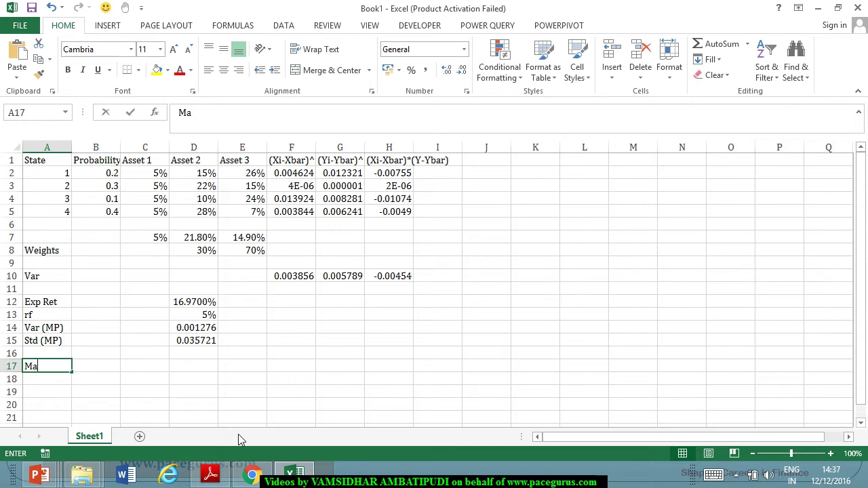
pyautogui.write('rket Price')
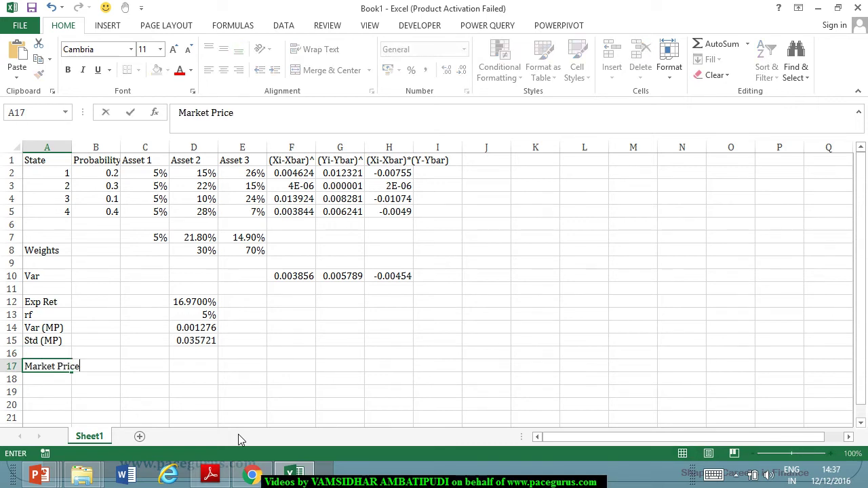
pyautogui.write(' of Risk')
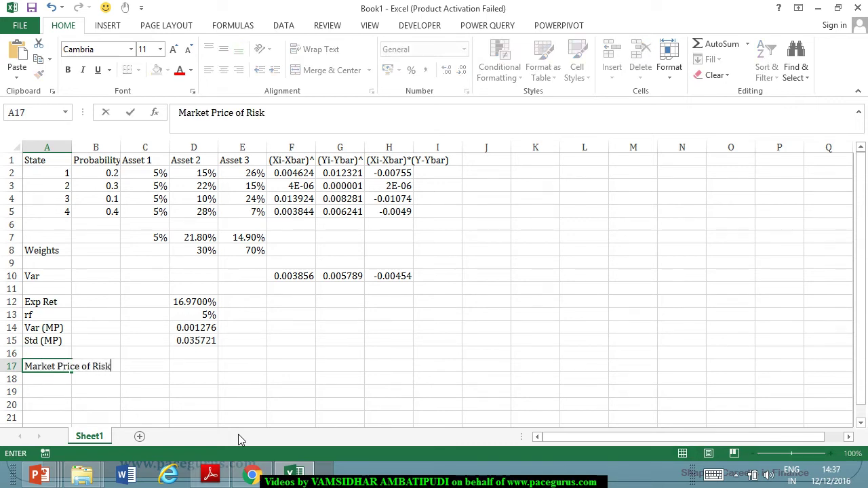
# Calculate the market price of risk in D17 with =(D12-D13)/D15
pyautogui.press('Tab')
pyautogui.press('Tab')
pyautogui.press('Tab')
pyautogui.write('=')
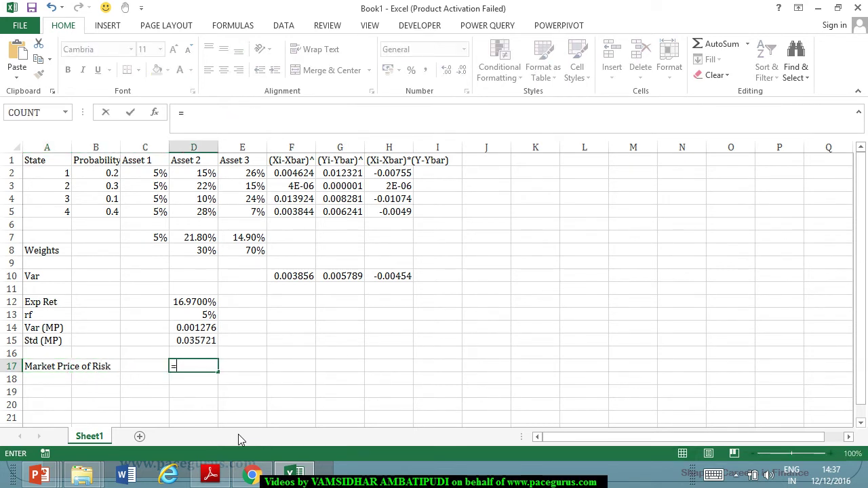
pyautogui.write('(')
pyautogui.click(195, 304)
pyautogui.write('-')
pyautogui.click(197, 314)
pyautogui.write(')/')
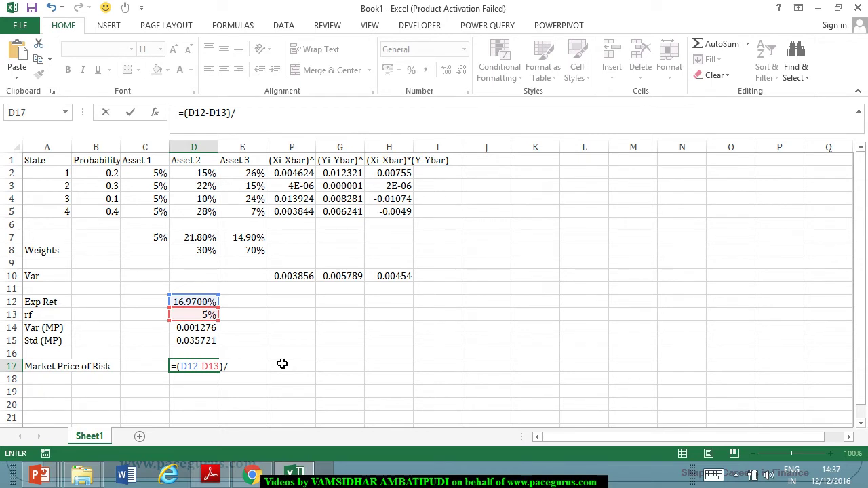
pyautogui.click(198, 343)
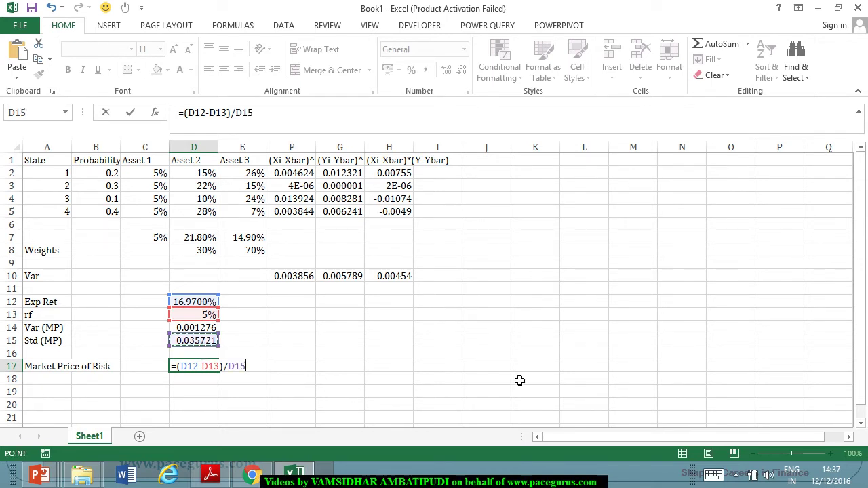
pyautogui.press('Return')
pyautogui.click(205, 370)
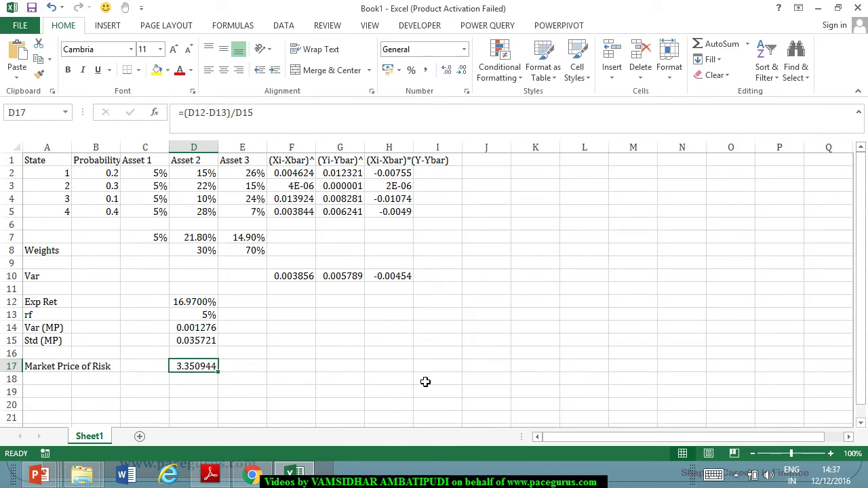
# Switch to the PowerPoint slide to review the CAPM problem's question on the beta of each risky asset
pyautogui.hotkey('alt', 'Tab')
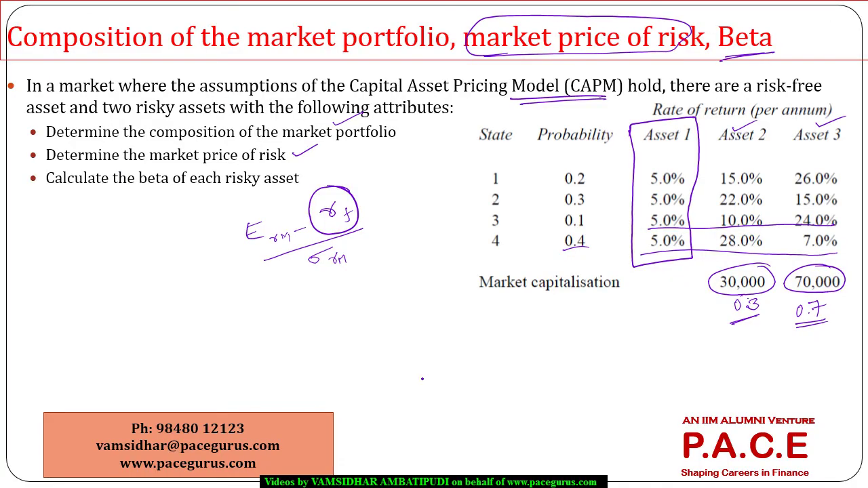
pyautogui.hotkey('alt', 'Tab')
pyautogui.hotkey('alt', 'Tab')
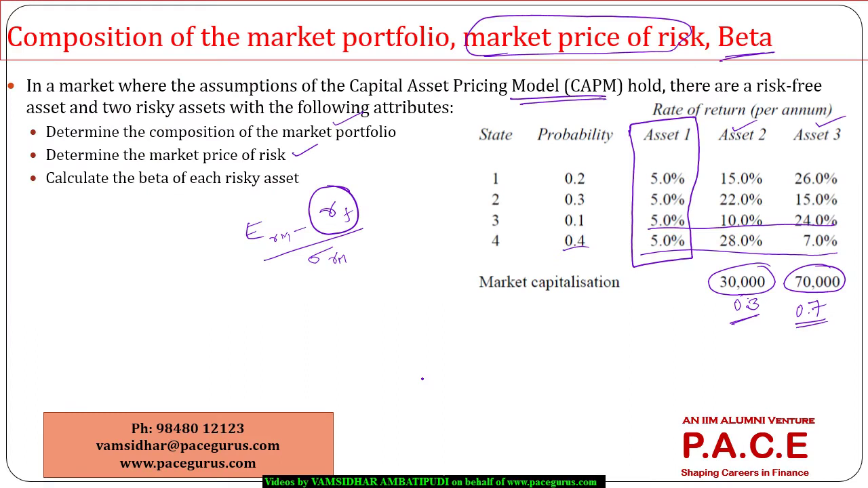